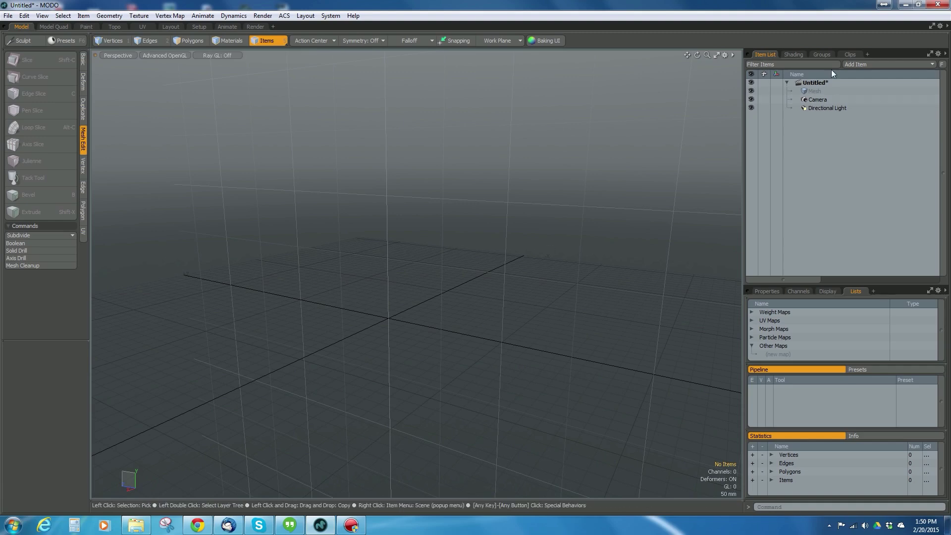
- Add a unit plane to the scene as a new mesh item
click(849, 54)
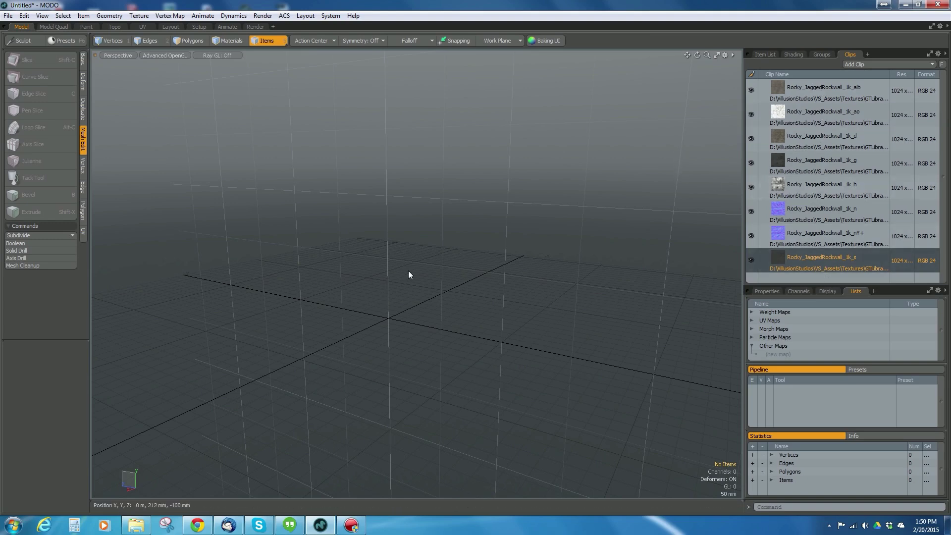
click(760, 54)
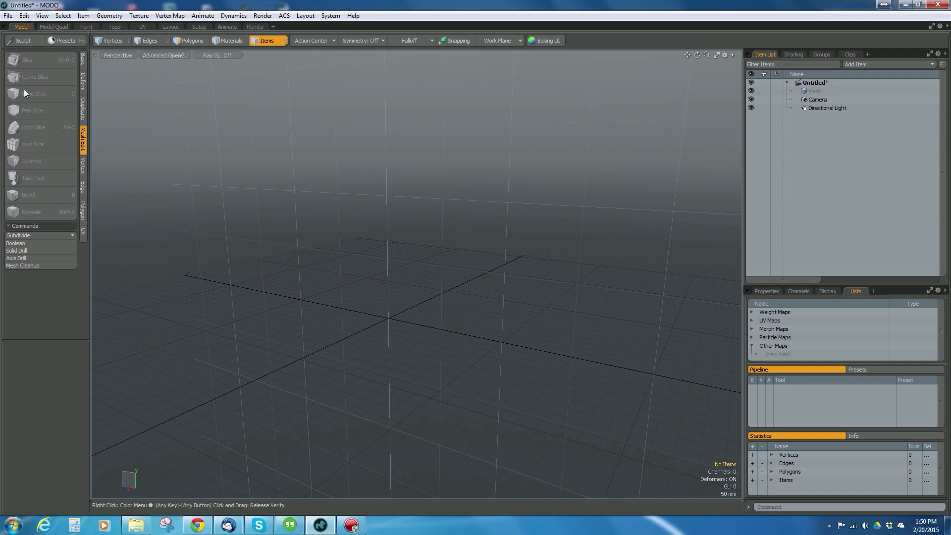
click(82, 59)
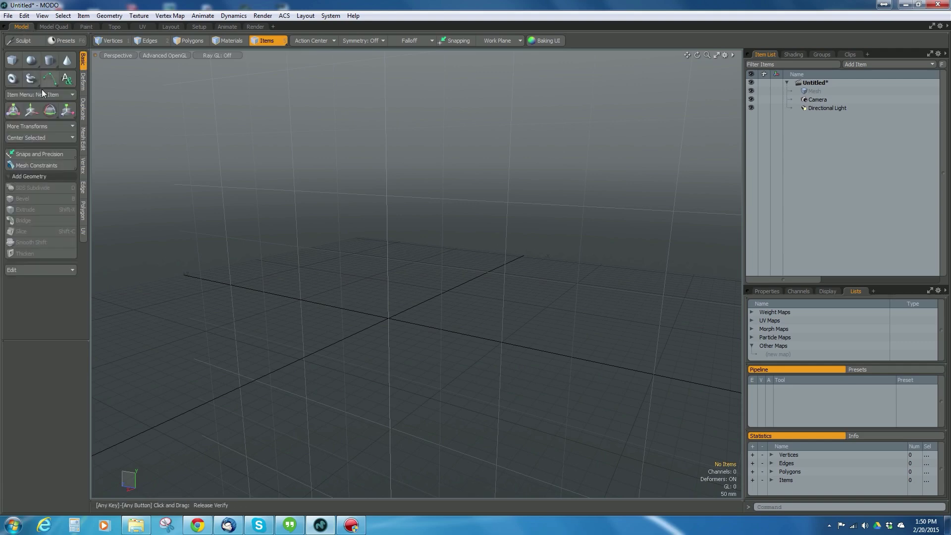
key(shift)
ctrl+click(32, 80)
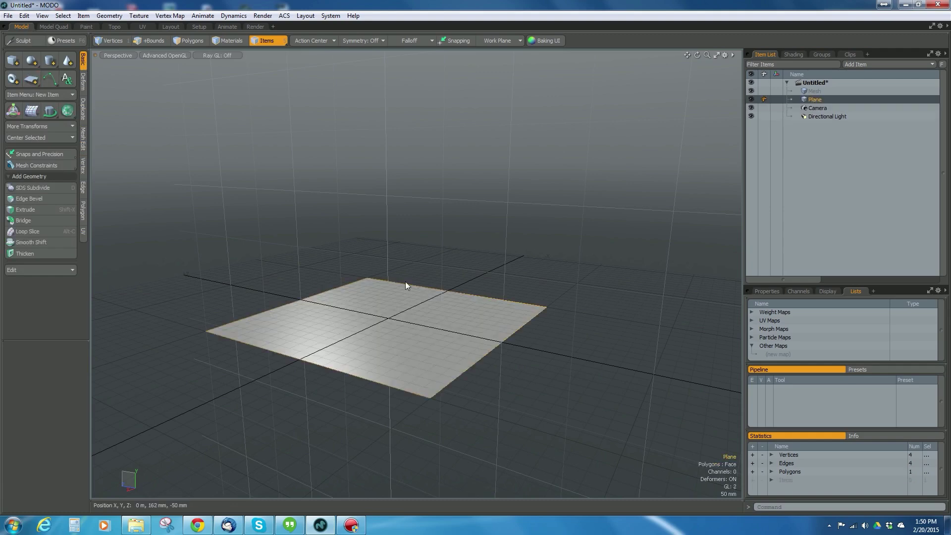
alt+drag(416, 270, 436, 299)
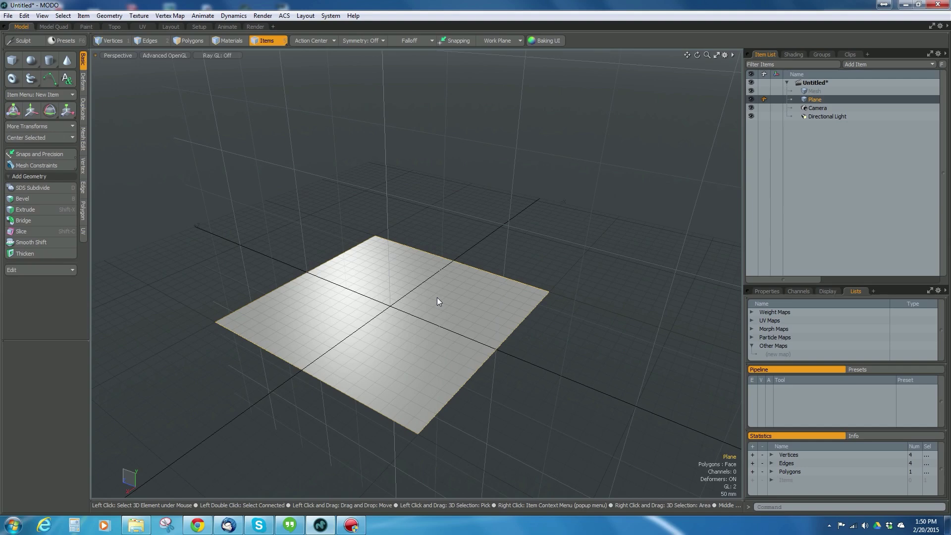
- Hide the work plane and the grid in the perspective viewport
key(o)
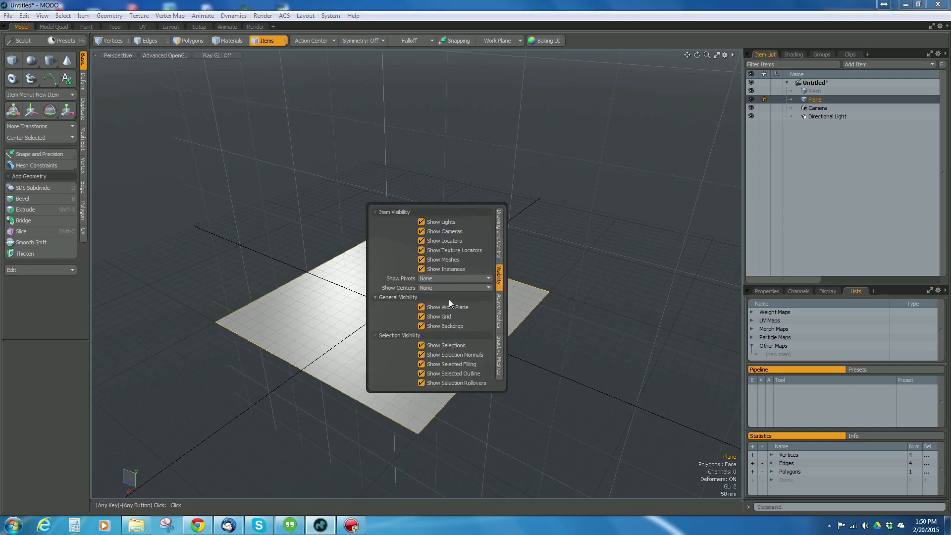
click(447, 306)
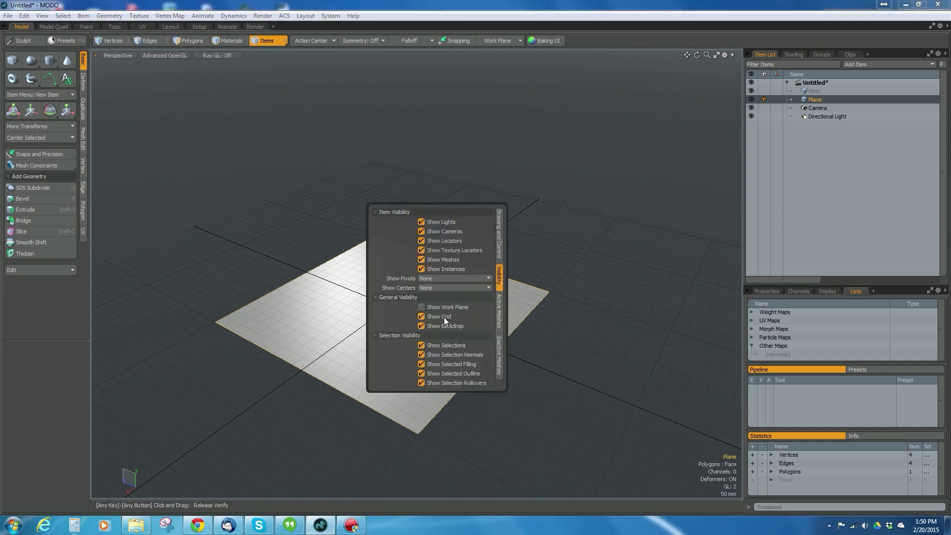
click(443, 318)
click(596, 240)
- Subdivide the plane twice with the Faceted method into a four-by-four grid of polygons
mouse_move(439, 291)
alt+mouse_down()
mouse_move(436, 307)
mouse_move(405, 308)
mouse_move(448, 303)
alt+mouse_up()
scroll(441, 294, up, 5)
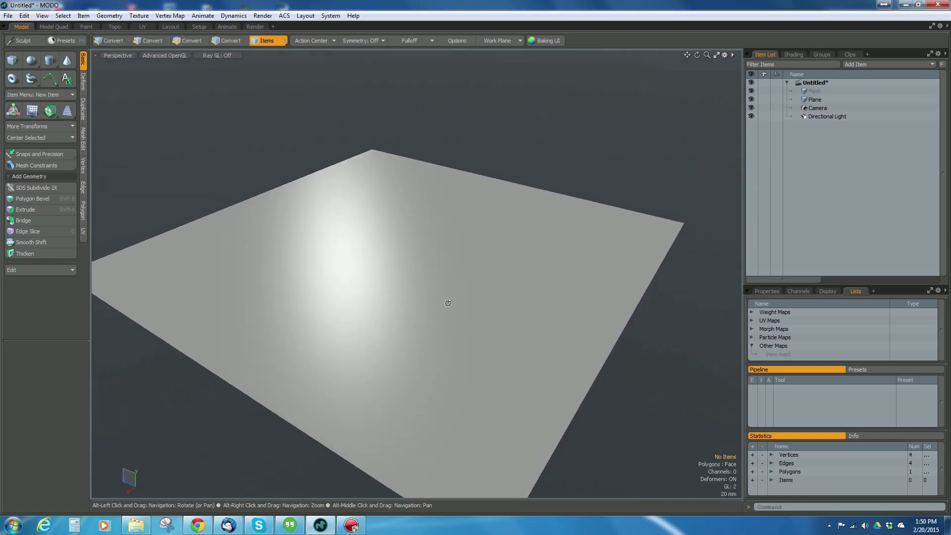
alt+right_drag(447, 303, 420, 294)
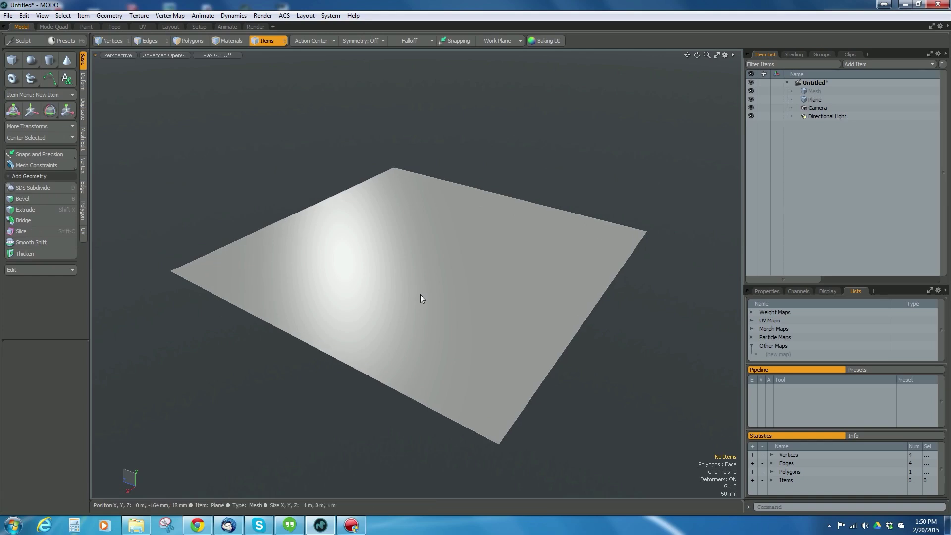
click(421, 298)
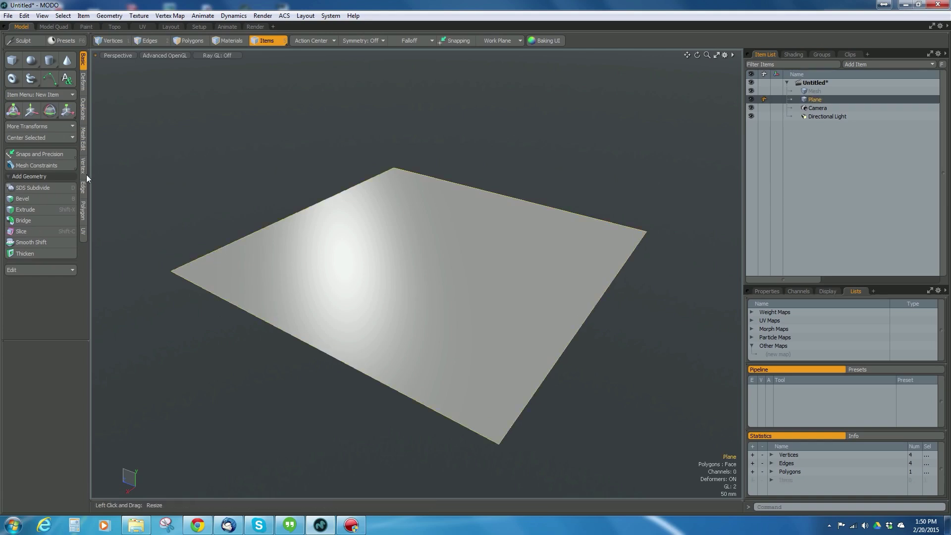
click(83, 153)
click(19, 235)
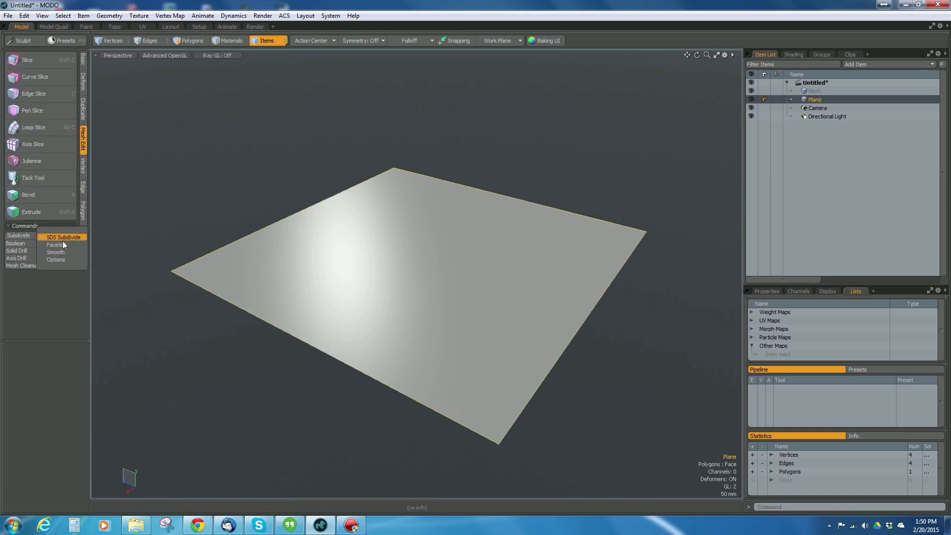
click(62, 242)
click(62, 238)
click(63, 243)
click(268, 194)
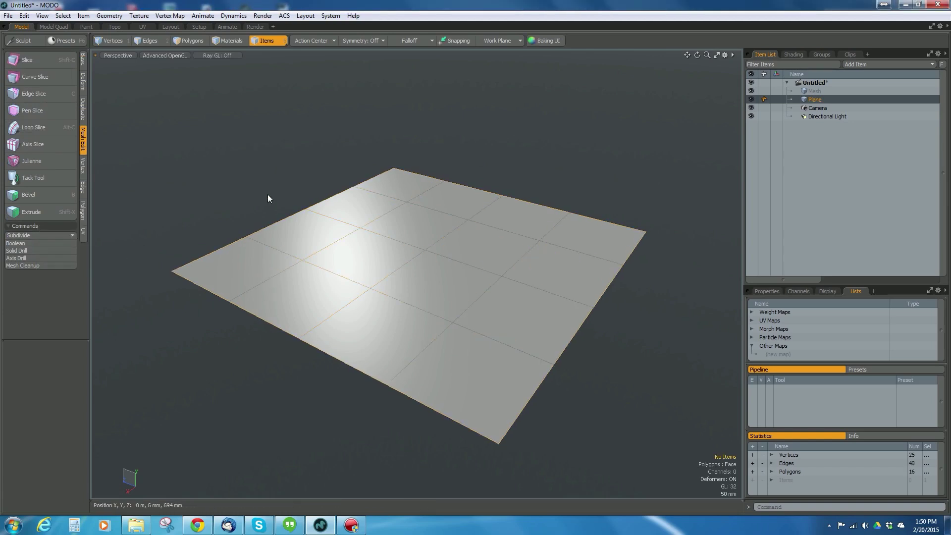
mouse_move(419, 269)
alt+mouse_down()
mouse_move(414, 316)
mouse_move(418, 261)
alt+mouse_up()
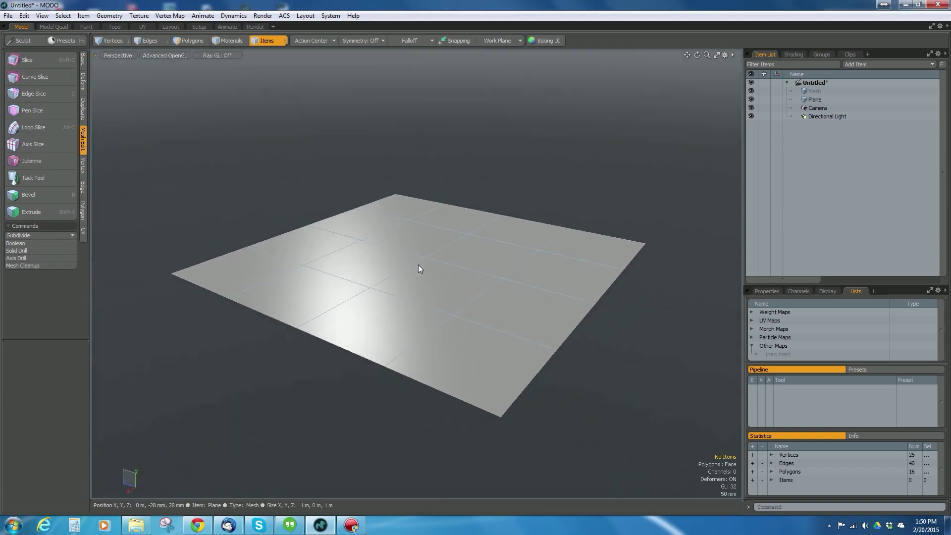
alt+right_drag(419, 266, 423, 266)
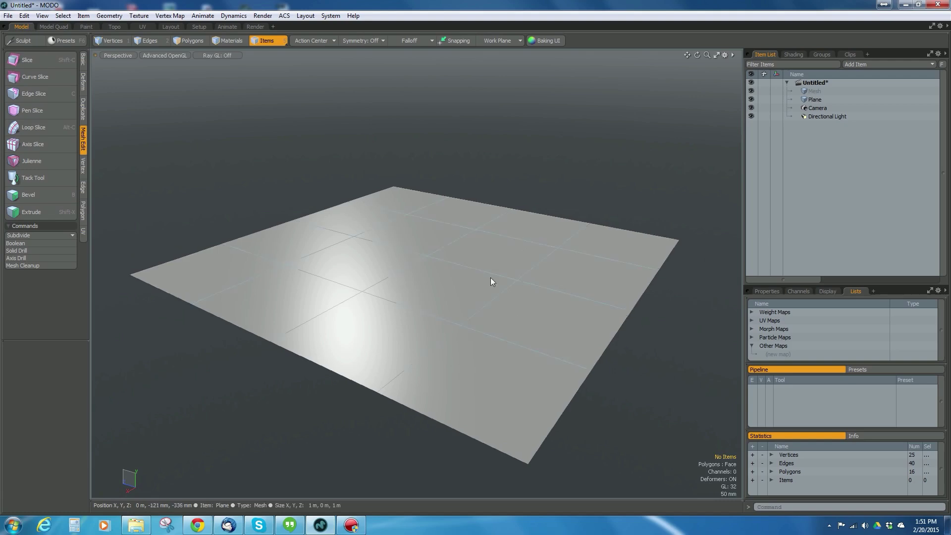
alt+drag(467, 258, 463, 271)
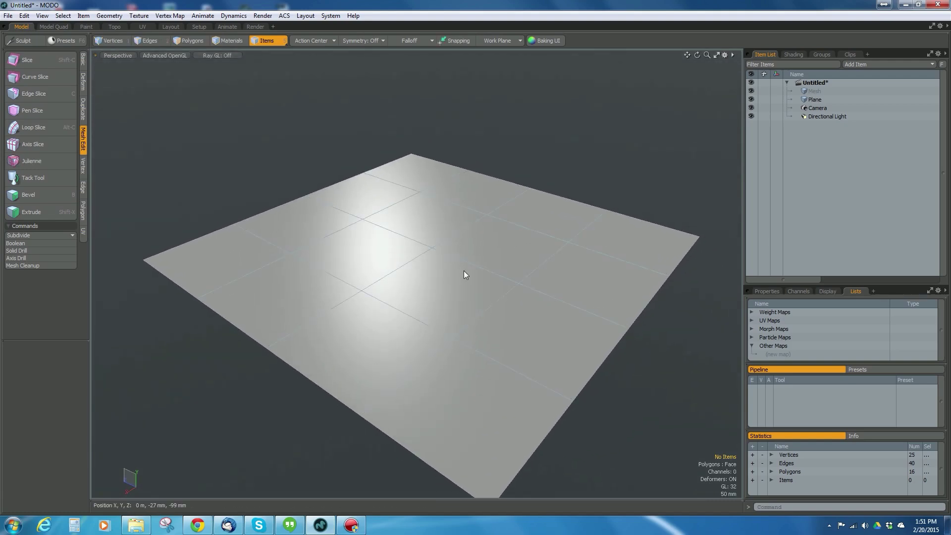
alt+drag(464, 271, 449, 293)
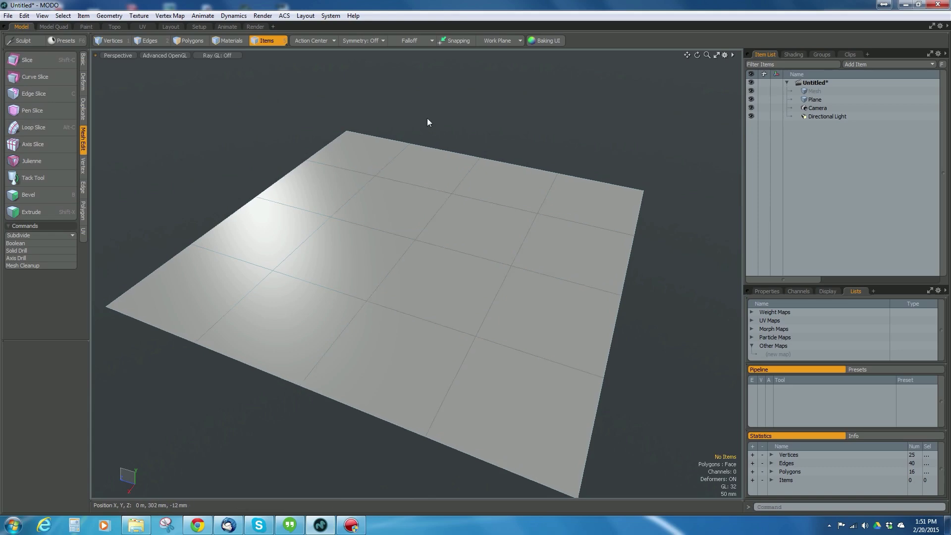
mouse_move(497, 321)
alt+mouse_down()
mouse_move(499, 266)
mouse_move(492, 321)
alt+mouse_up()
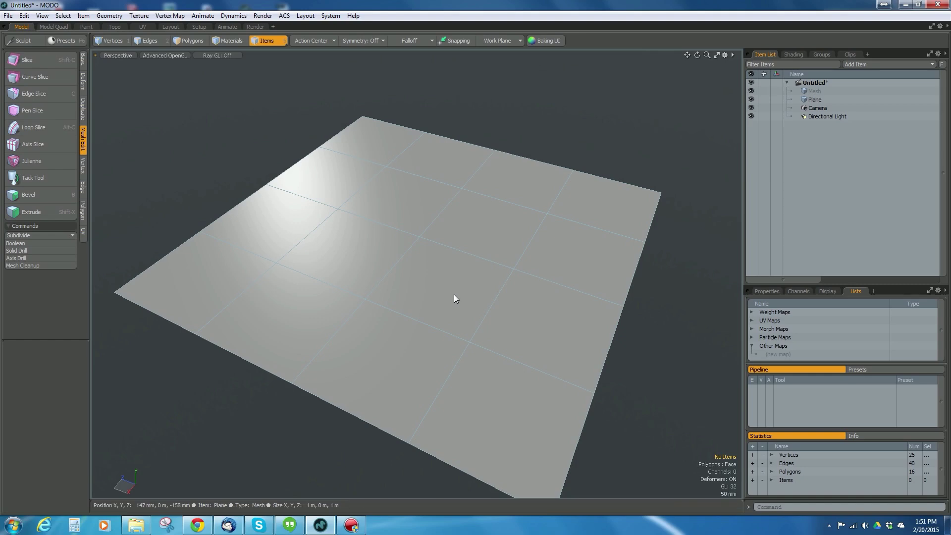
alt+drag(454, 295, 472, 282)
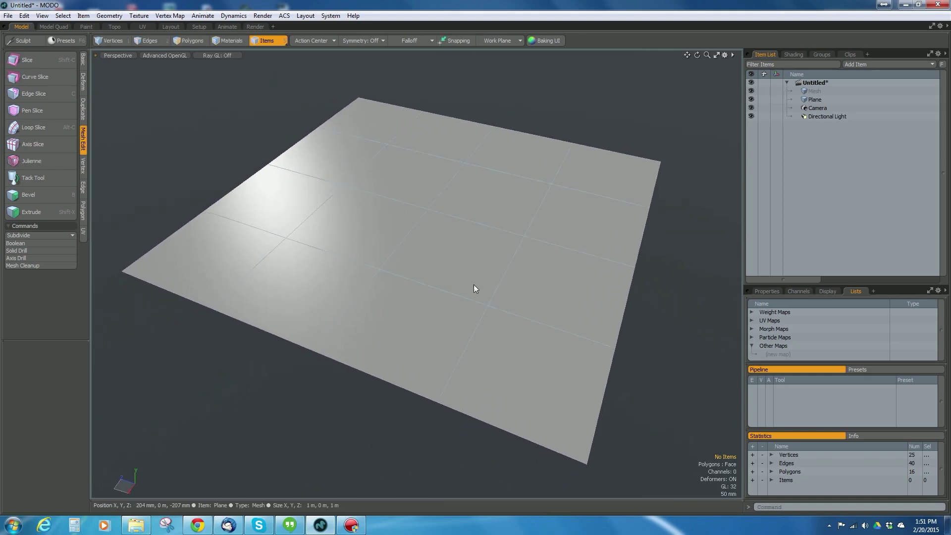
- Compare the plane as a Subdiv and a Catmull-Clark surface, and return it to plain faces
key(Tab)
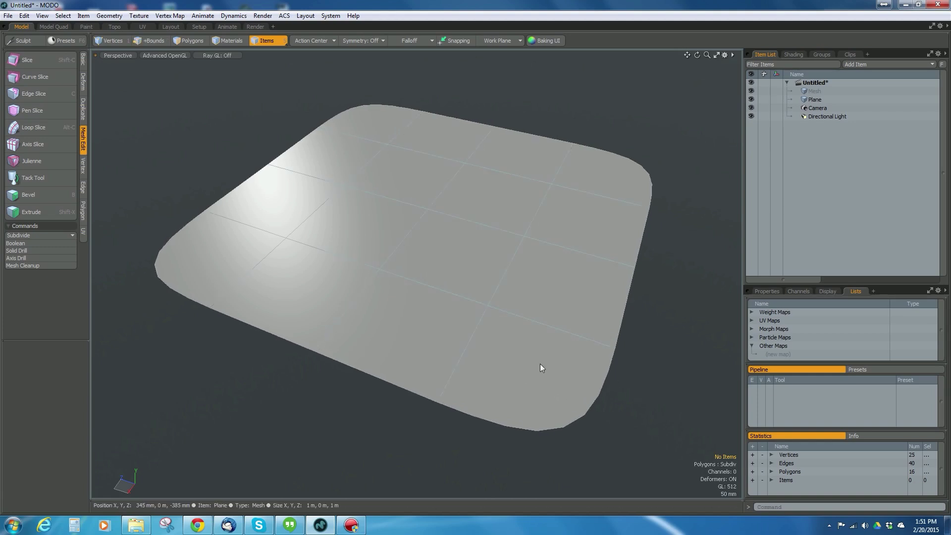
key(Tab)
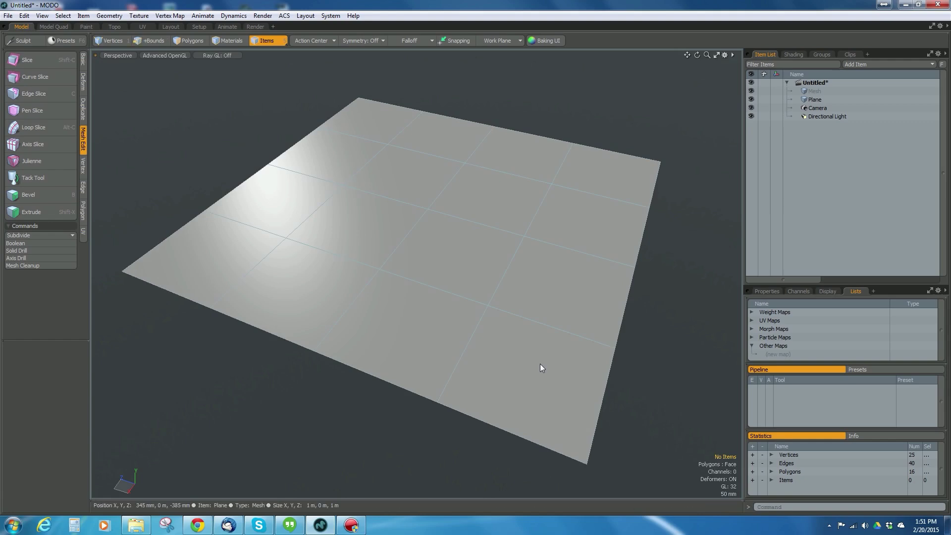
key(Tab)
key(Tab)
key(shift+Tab)
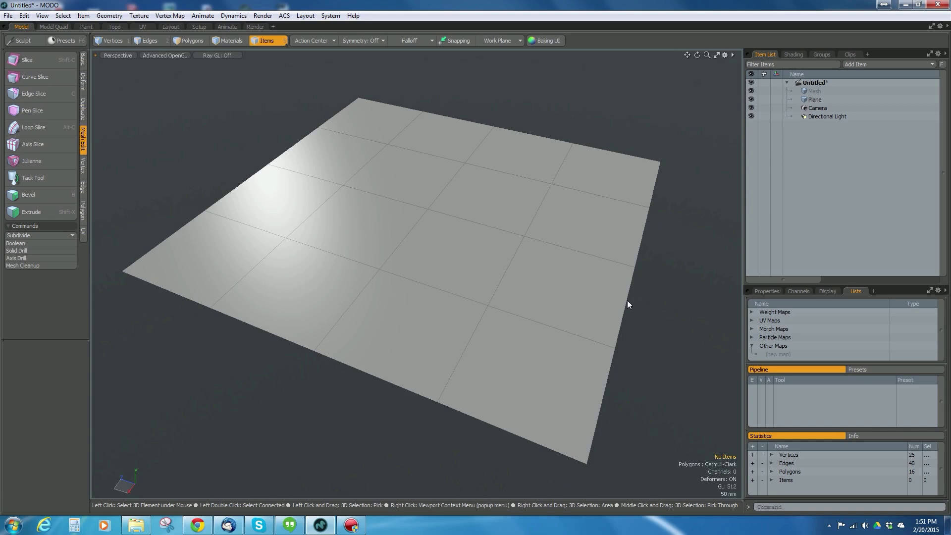
key(Tab)
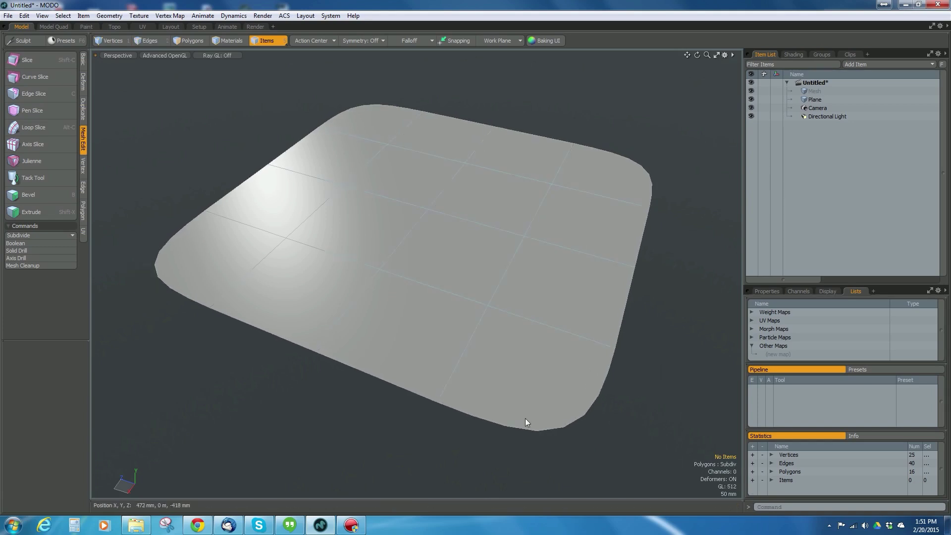
key(Tab)
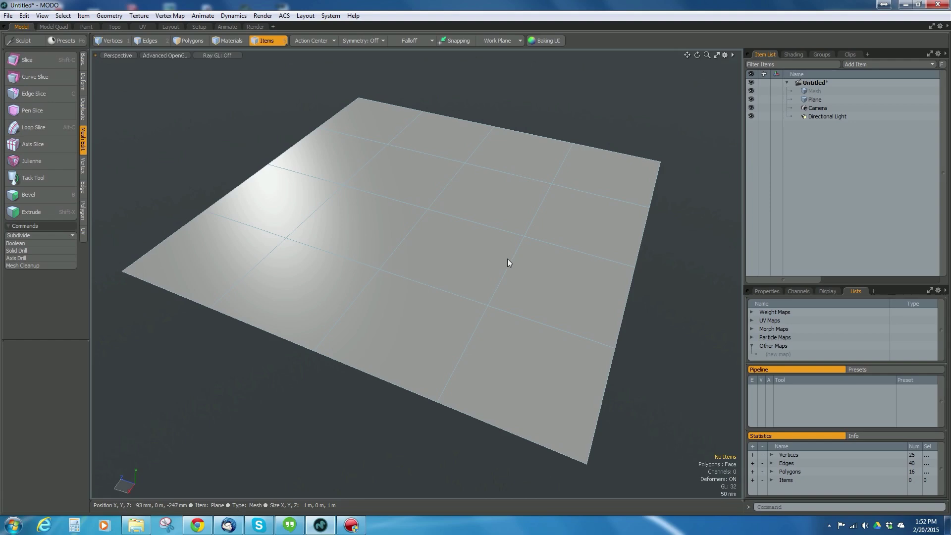
- Assign a new material named RockPlane to all polygons of the plane and clear the selection
mouse_move(507, 259)
alt+mouse_down()
mouse_move(489, 270)
mouse_move(505, 248)
mouse_move(505, 276)
alt+mouse_up()
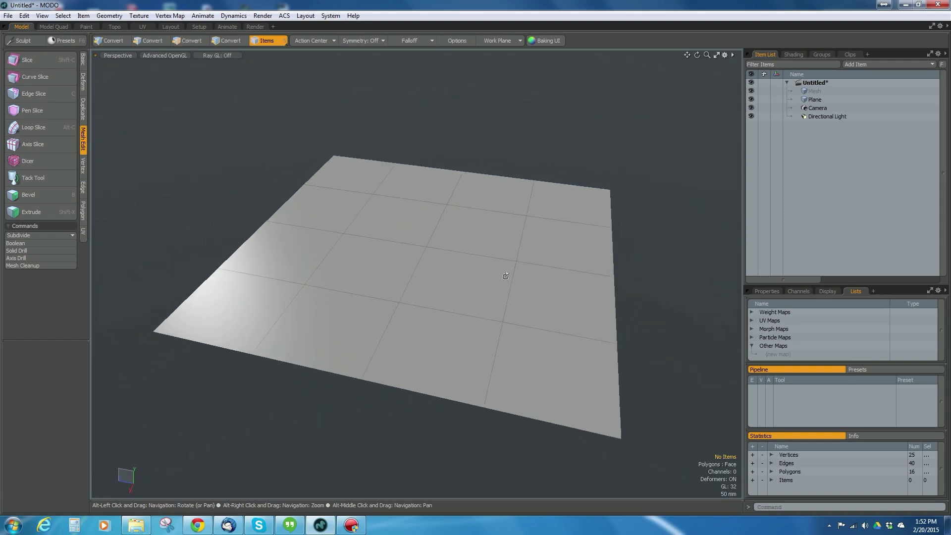
key(3)
double_click(476, 283)
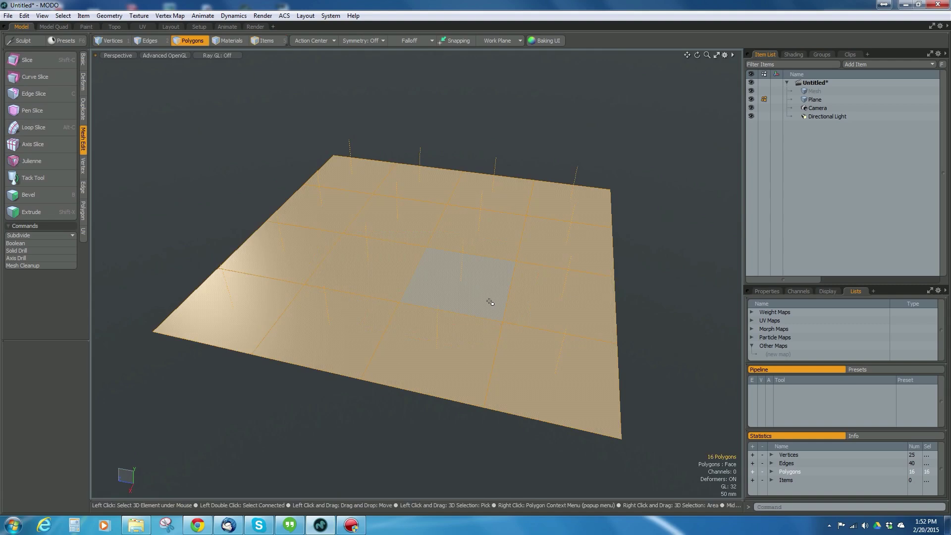
text(m)
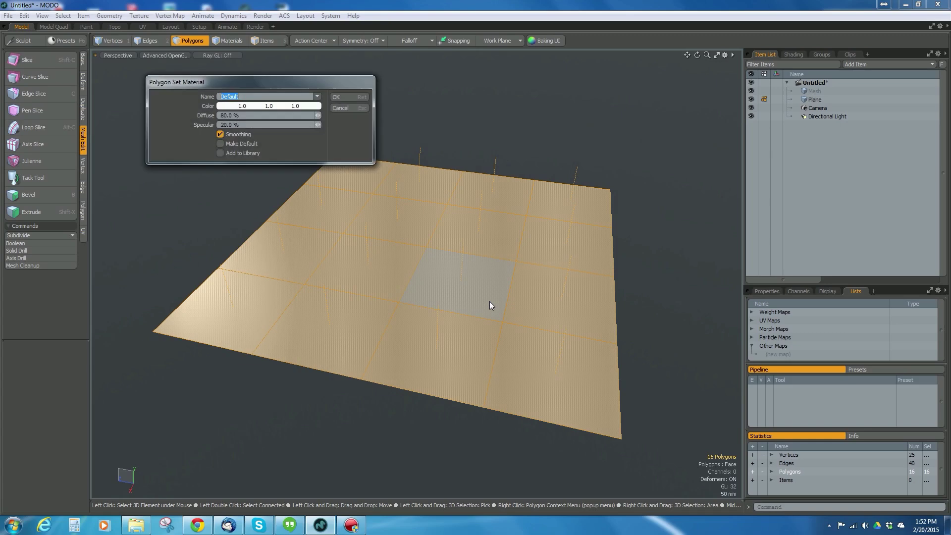
text(RockPlane)
key(Return)
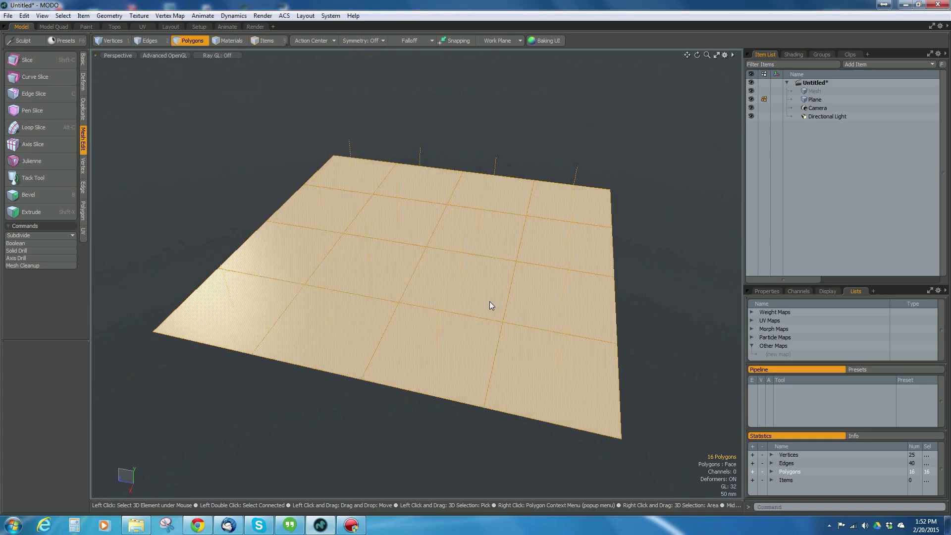
alt+drag(569, 292, 483, 270)
click(545, 210)
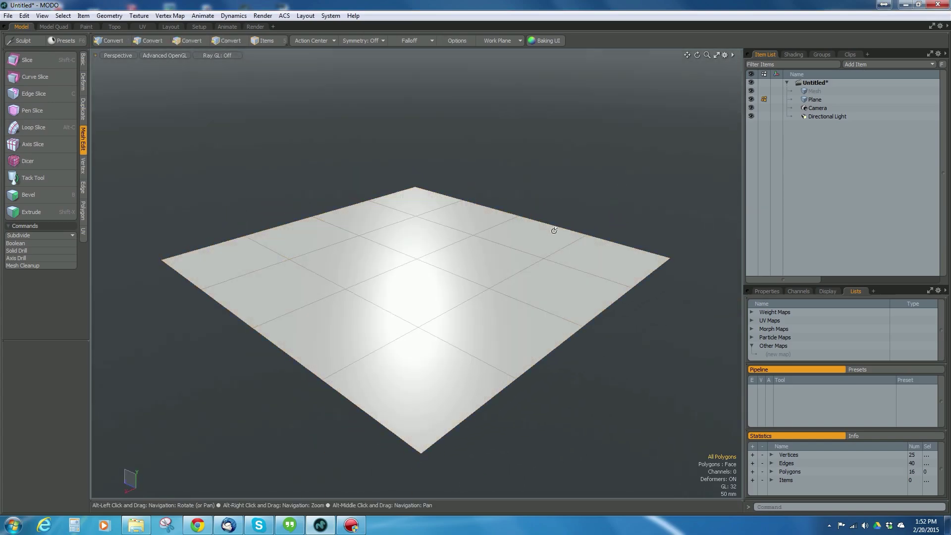
alt+drag(554, 229, 577, 224)
- Switch to the Render layout and expand the RockPlane material group in the shader tree
click(794, 56)
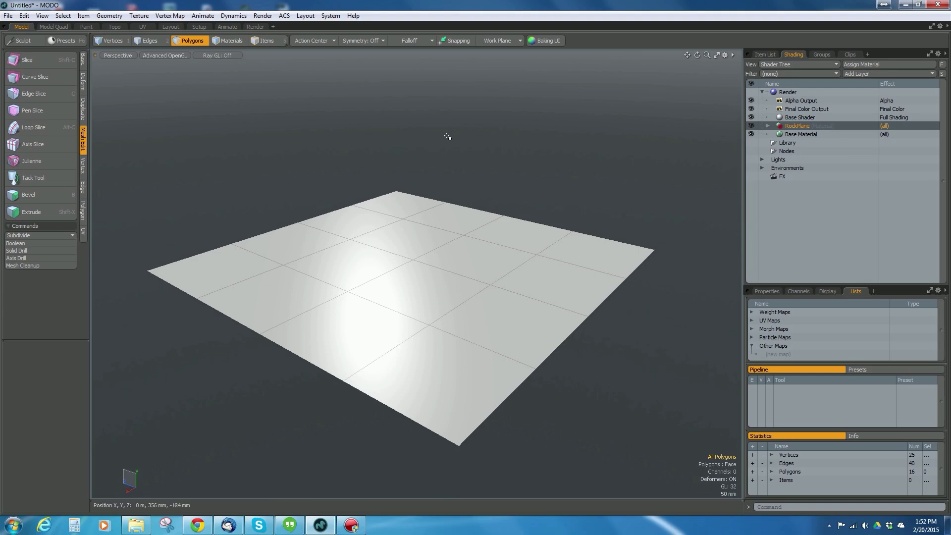
click(255, 26)
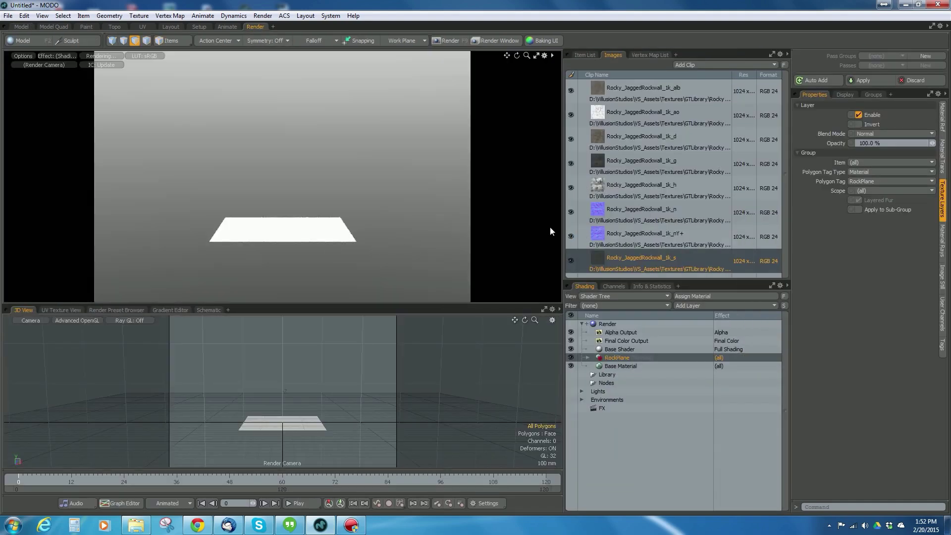
click(587, 358)
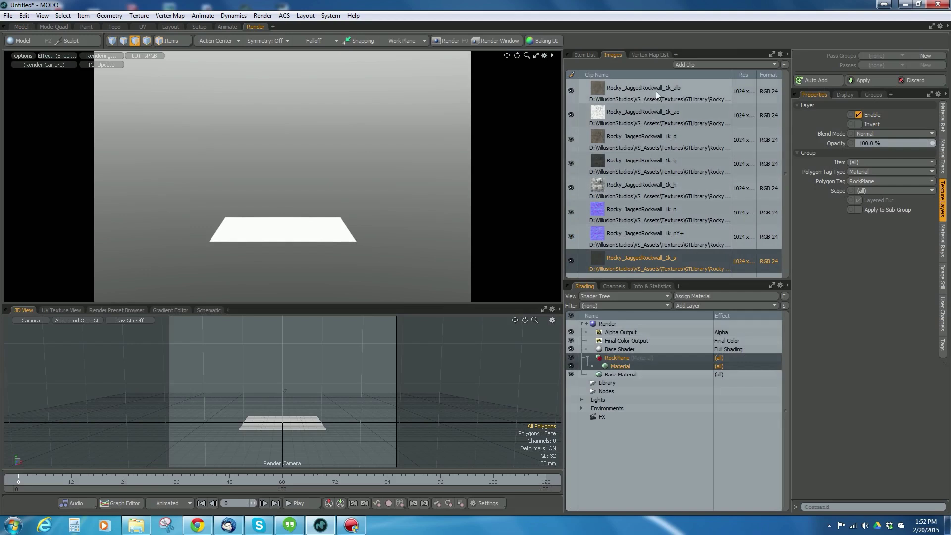
- Add the Rocky_JaggedRockwall_1k_d, _h, _s and _nY+ images as layers in the RockPlane material group
click(657, 143)
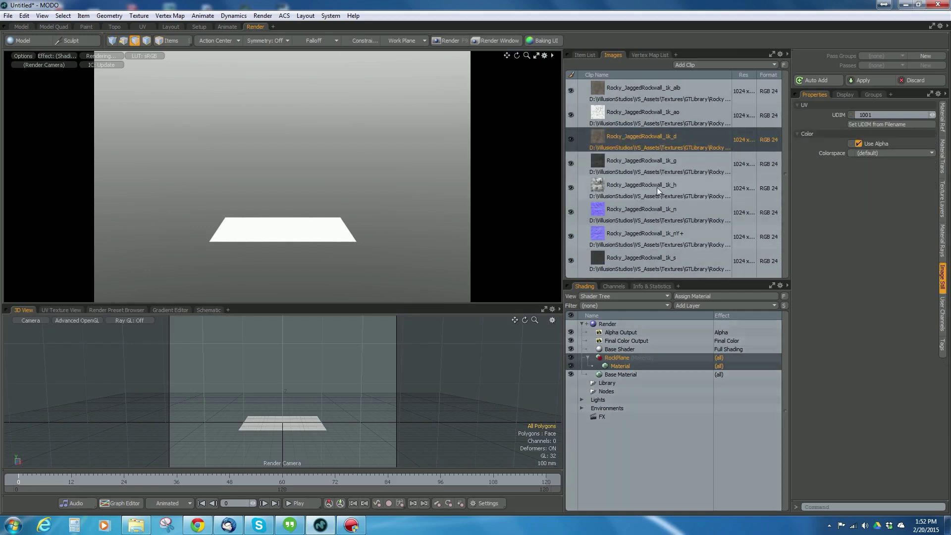
ctrl+click(657, 188)
ctrl+click(660, 258)
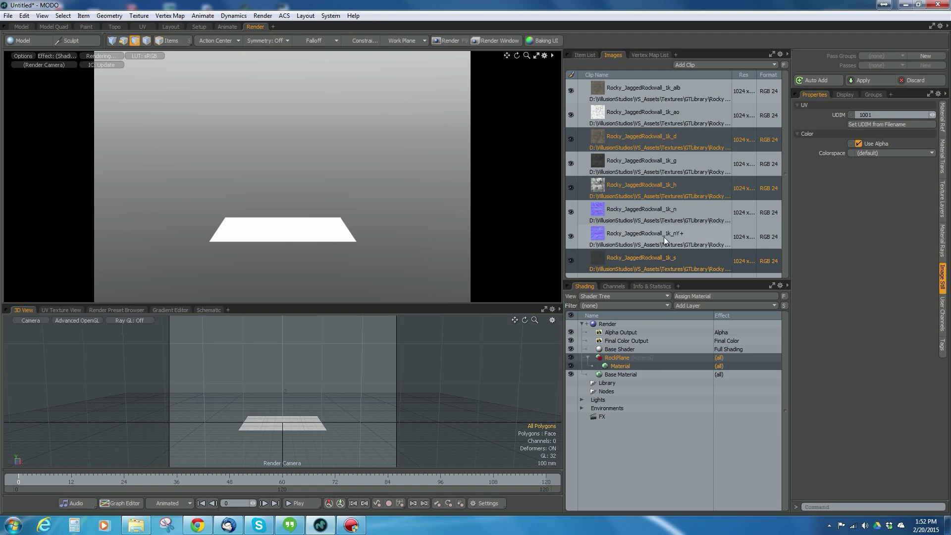
ctrl+click(663, 237)
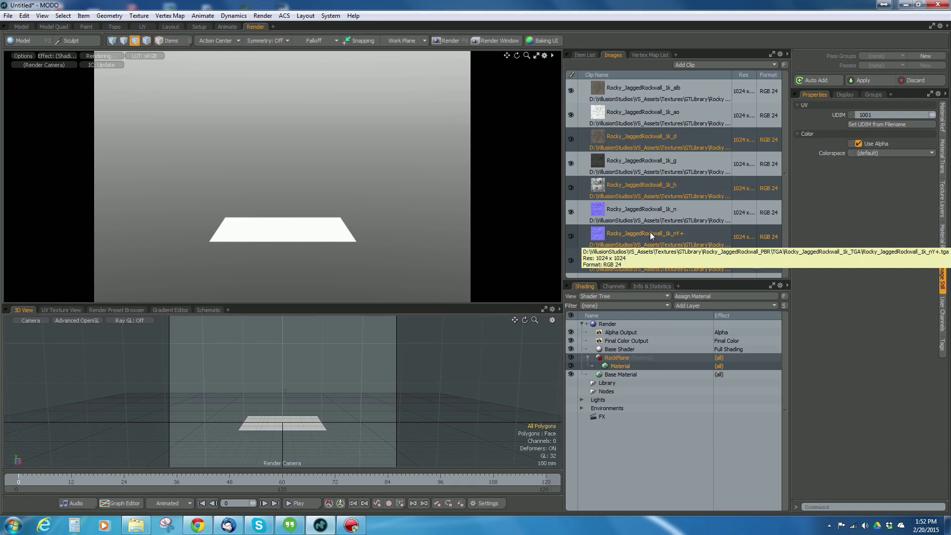
drag(649, 231, 633, 363)
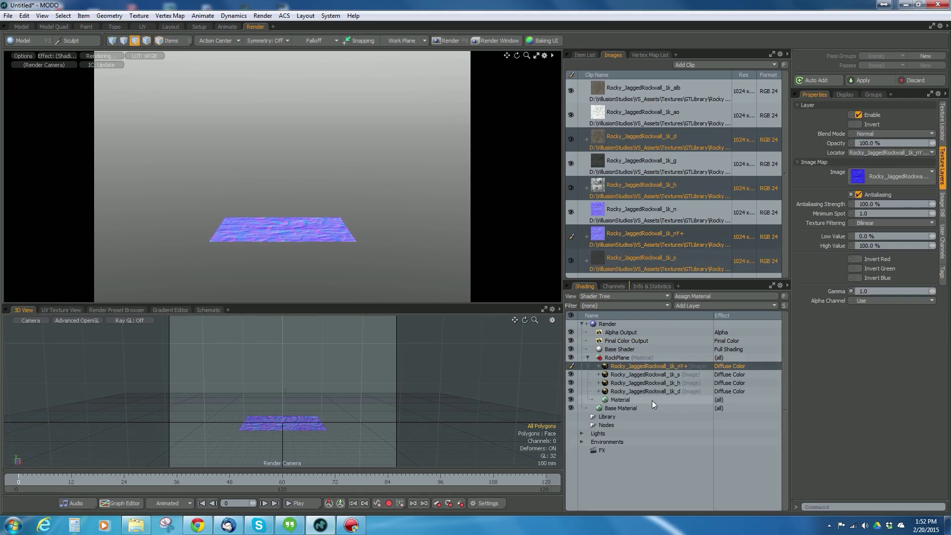
- Set the effect of the Rocky_JaggedRockwall_1k_h image layer to Displacement
click(730, 391)
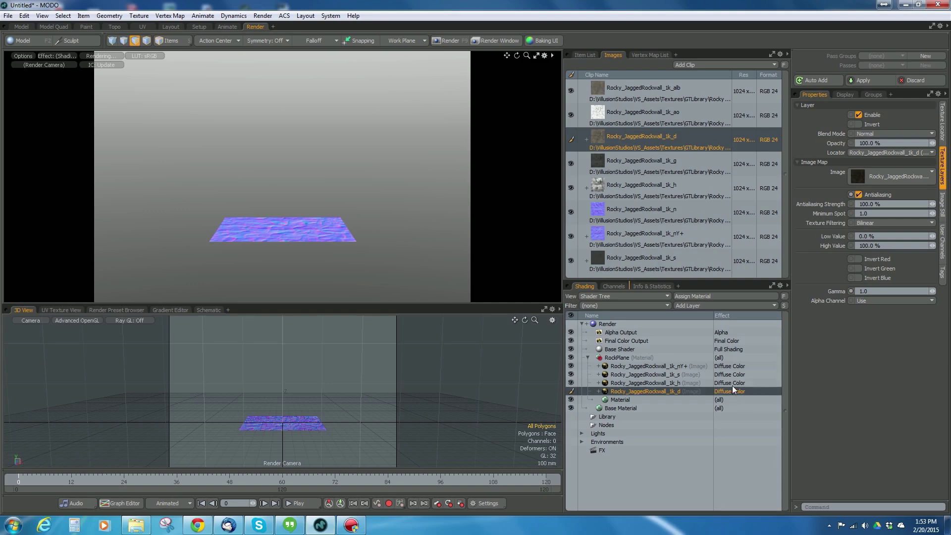
click(732, 383)
click(728, 384)
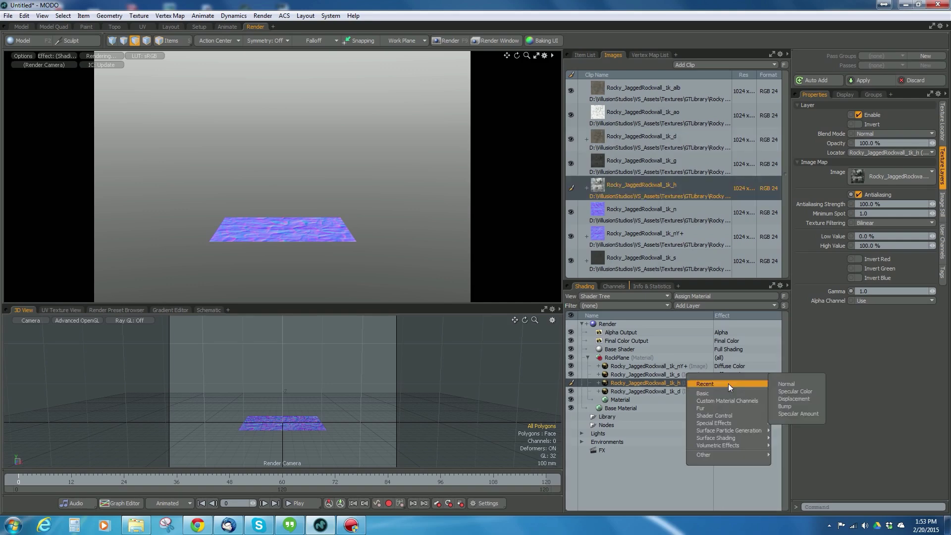
mouse_move(728, 438)
click(792, 445)
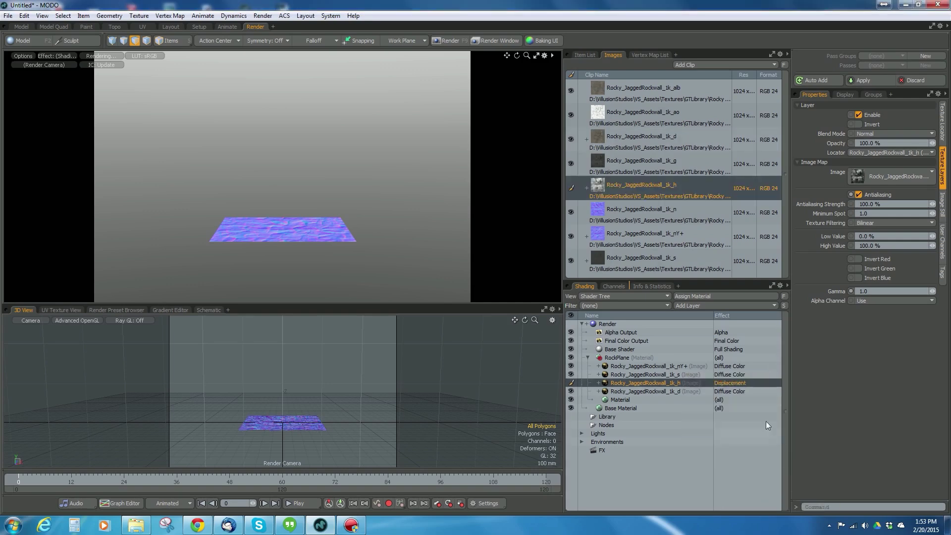
- Set the Rocky_JaggedRockwall_1k_s layer's effect to Specular Color and the Rocky_JaggedRockwall_1k_nY+ layer's effect to Normal
click(725, 374)
click(726, 373)
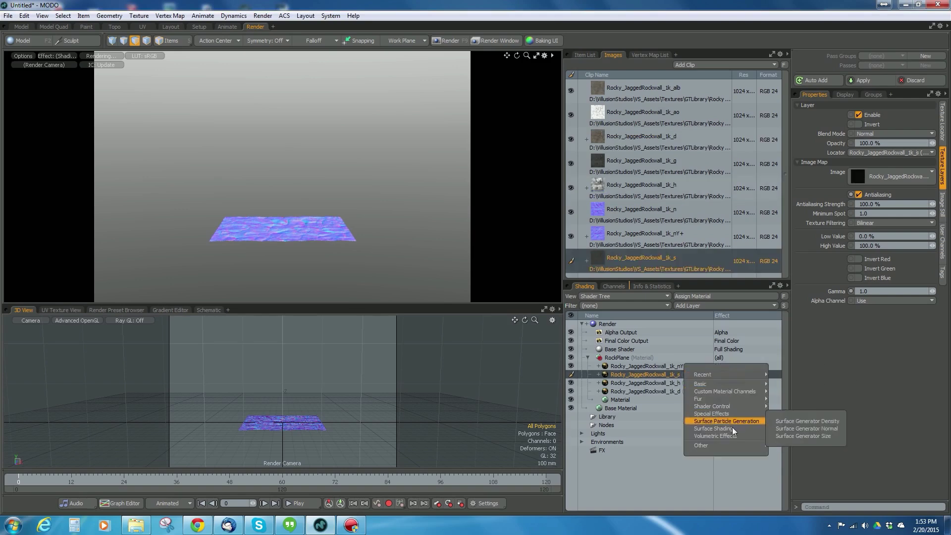
mouse_move(711, 382)
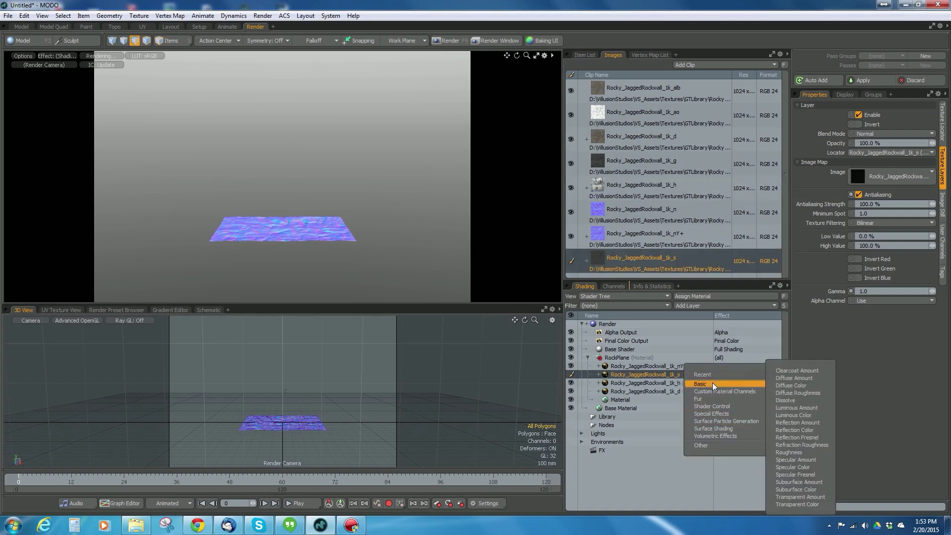
click(790, 466)
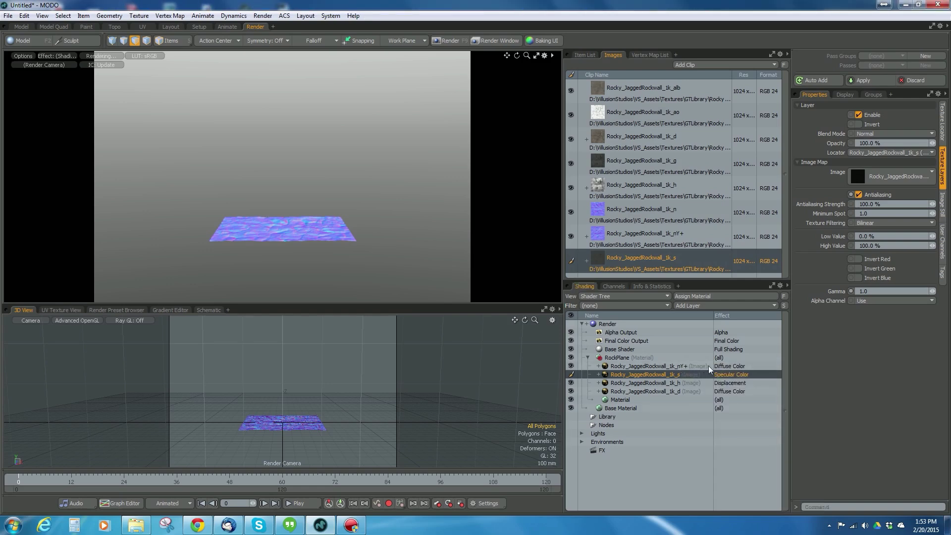
click(729, 366)
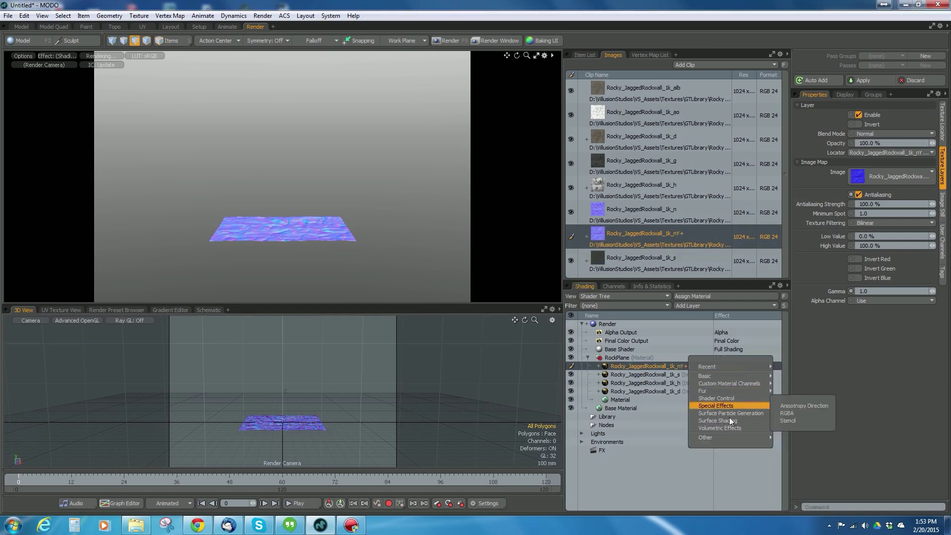
mouse_move(729, 420)
click(791, 437)
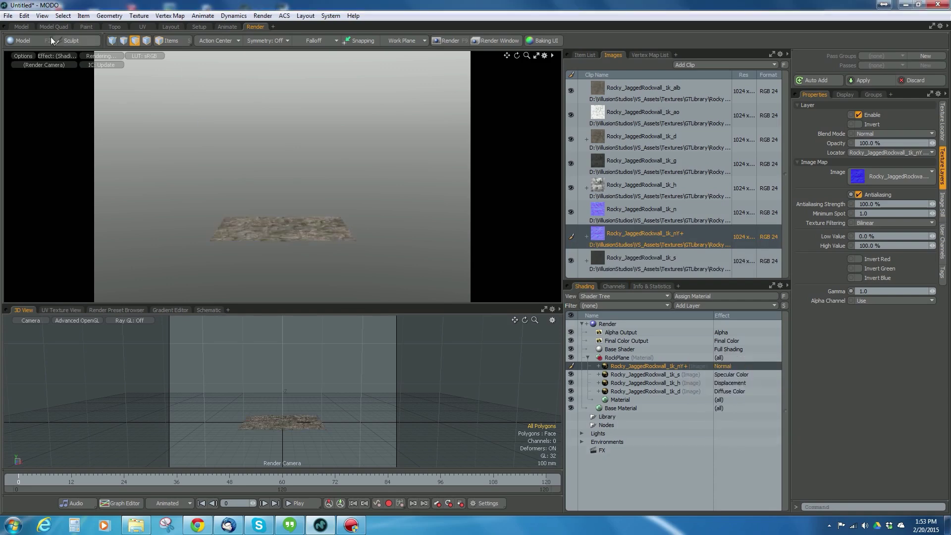
- Switch to the Model layout and turn the textured plane into a Catmull-Clark subdivision surface
click(23, 27)
alt+drag(357, 263, 463, 341)
mouse_move(434, 297)
alt+mouse_down()
mouse_move(474, 305)
mouse_move(430, 298)
alt+mouse_up()
alt+right_drag(430, 297, 439, 292)
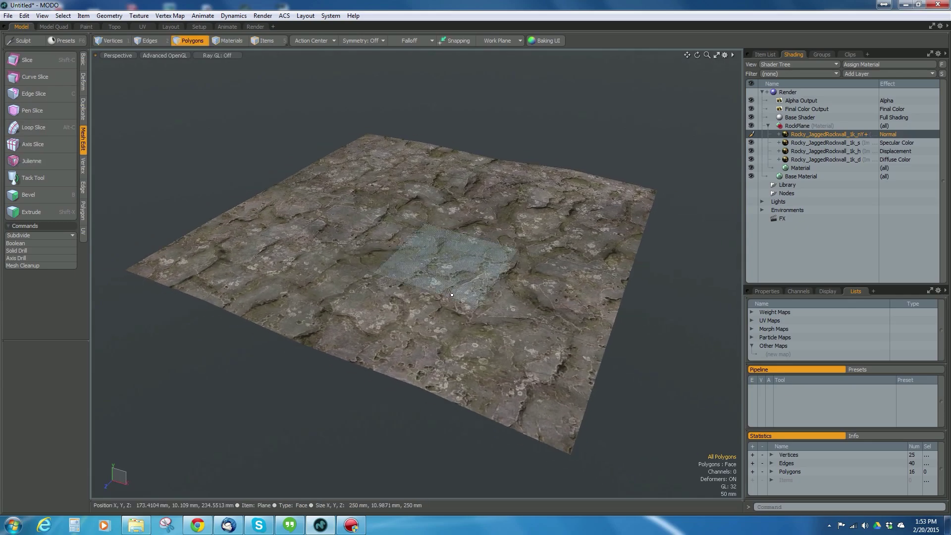
alt+drag(445, 284, 468, 317)
alt+right_drag(467, 317, 500, 302)
alt+drag(446, 282, 411, 224)
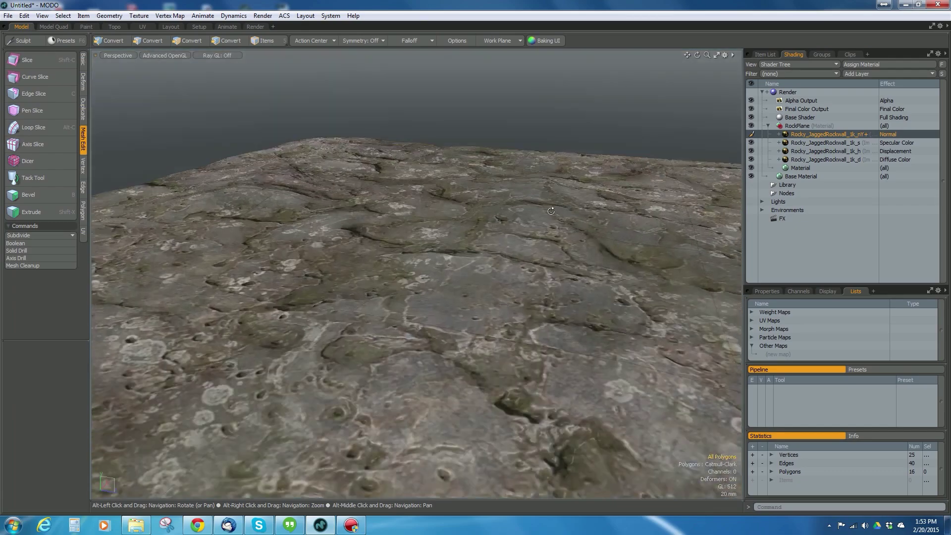
mouse_move(411, 224)
alt+right_down()
mouse_move(425, 217)
mouse_move(398, 223)
alt+right_up()
alt+drag(399, 224, 434, 244)
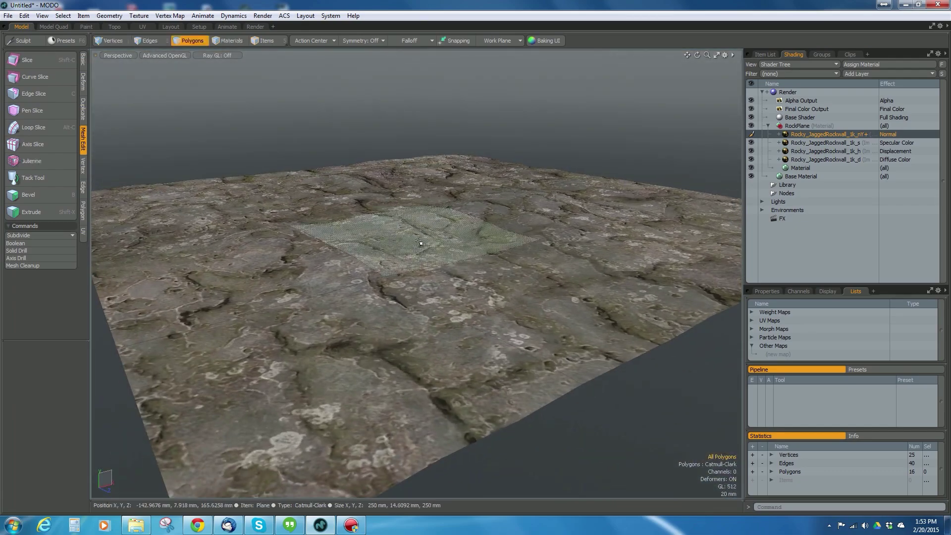
- Increase the displacement distance in the surface normal settings of the RockPlane group's Material
click(798, 168)
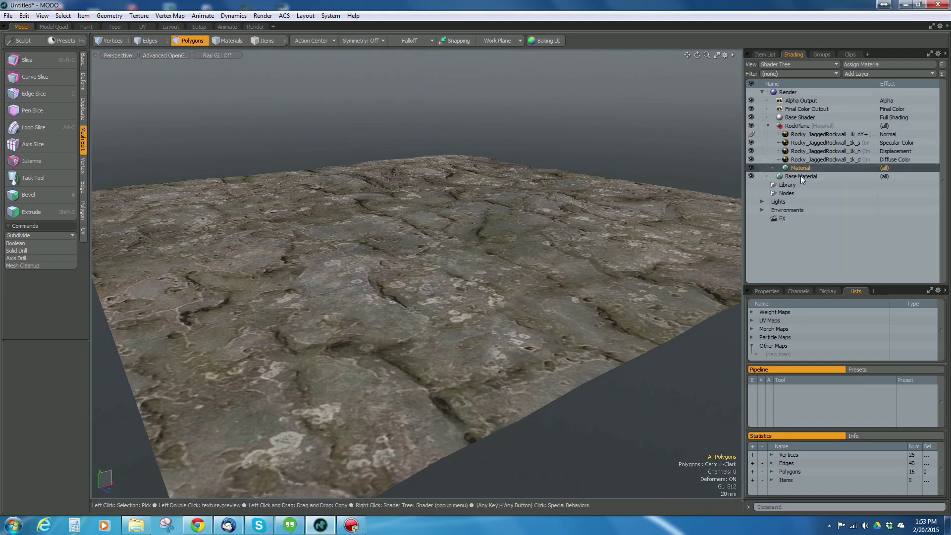
click(768, 292)
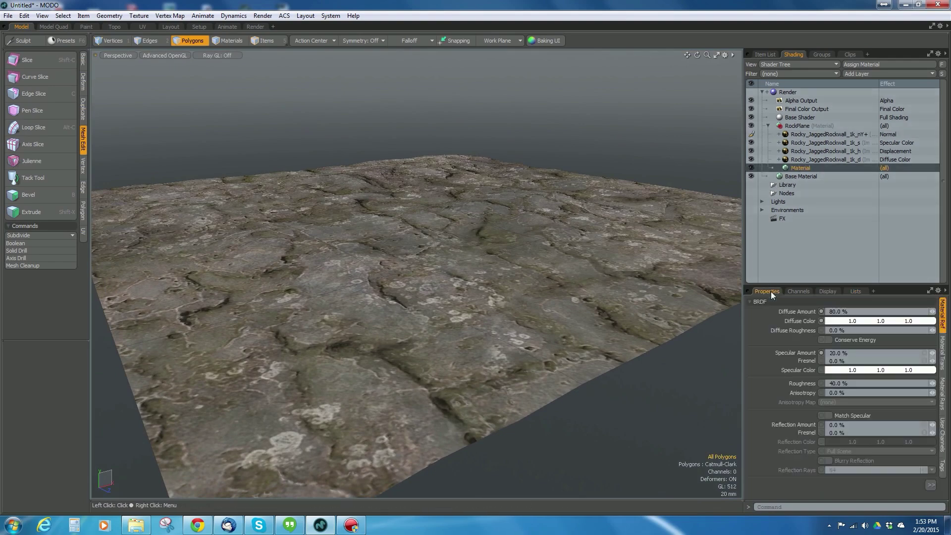
click(929, 485)
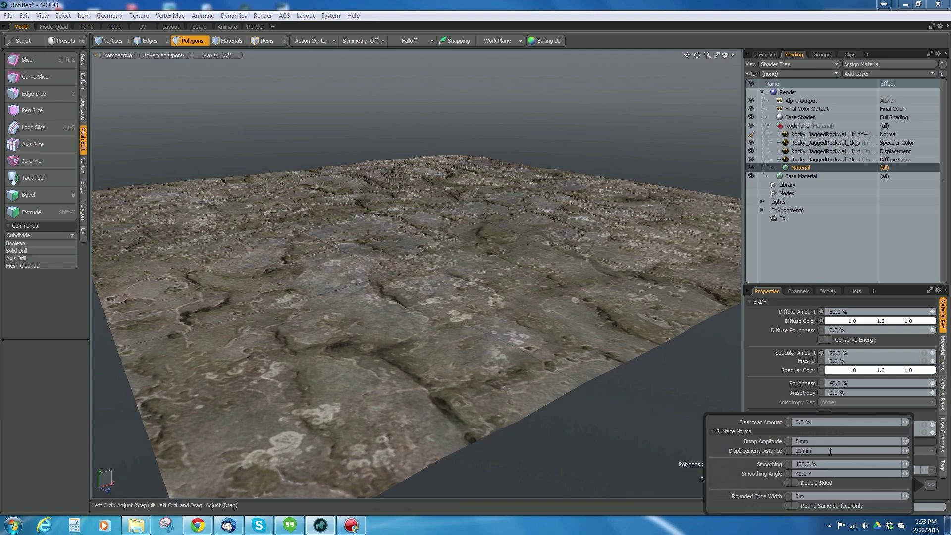
text(m)
key(Return)
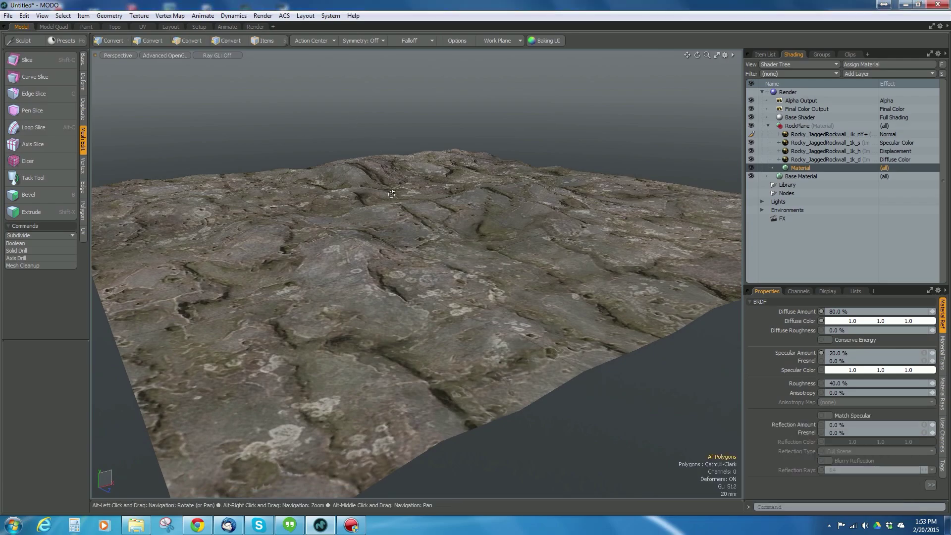
- Examine the displaced rock surface up close and compare it as plain faces and as a Catmull-Clark surface
alt+drag(353, 118, 511, 192)
scroll(375, 242, up, 3)
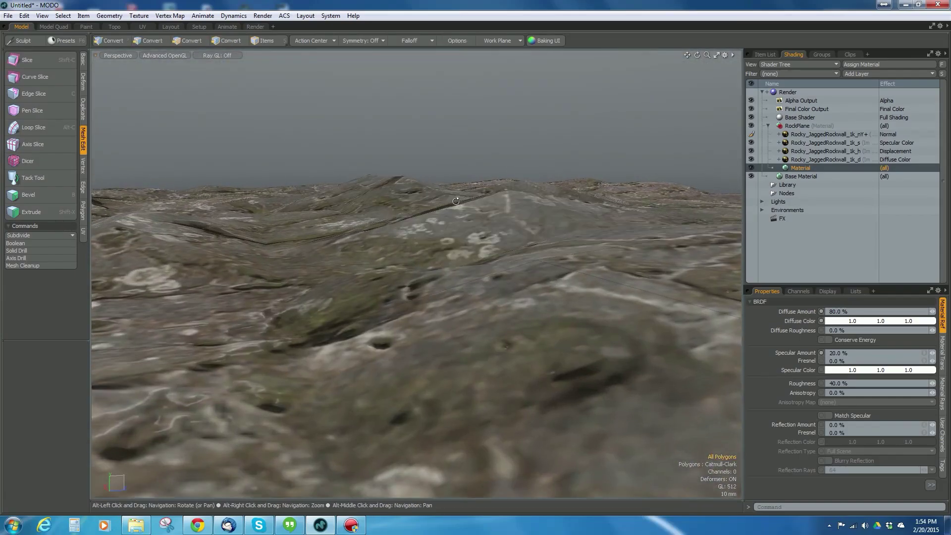
alt+drag(456, 201, 445, 259)
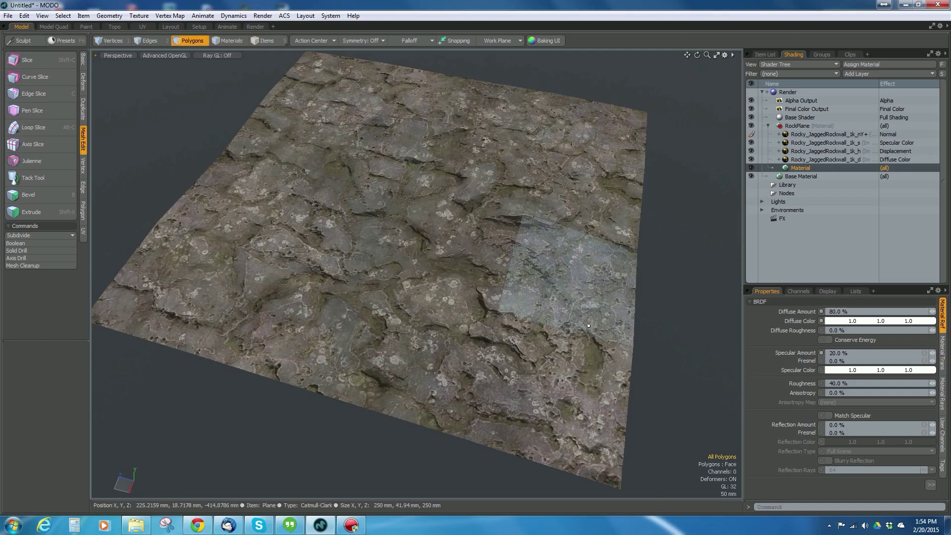
alt+drag(589, 325, 515, 309)
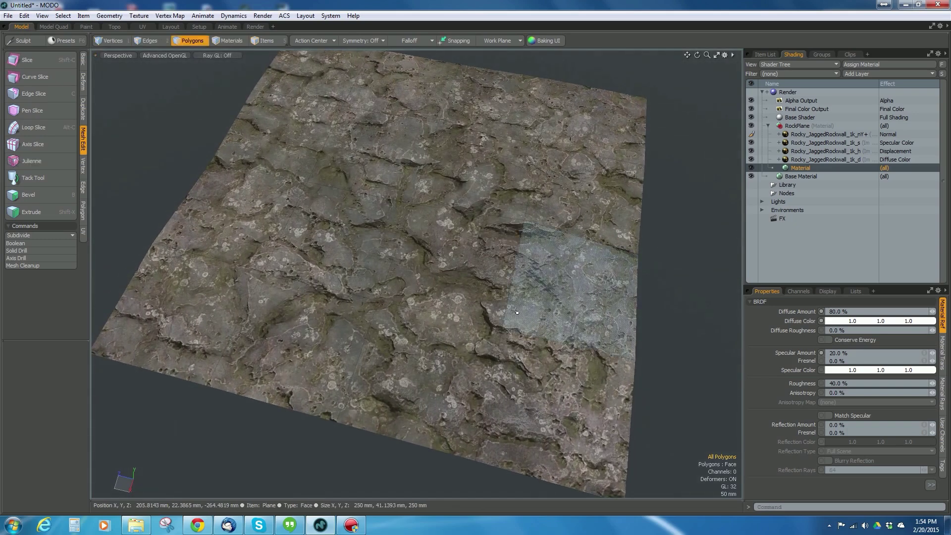
key(Tab)
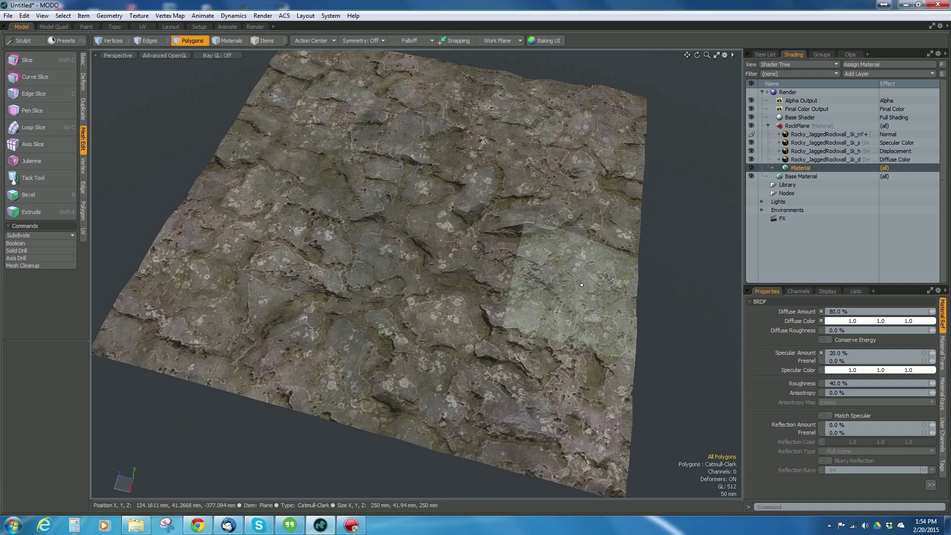
- Set the Plane item's Catmull-Clark subdivision level to 6
key(5)
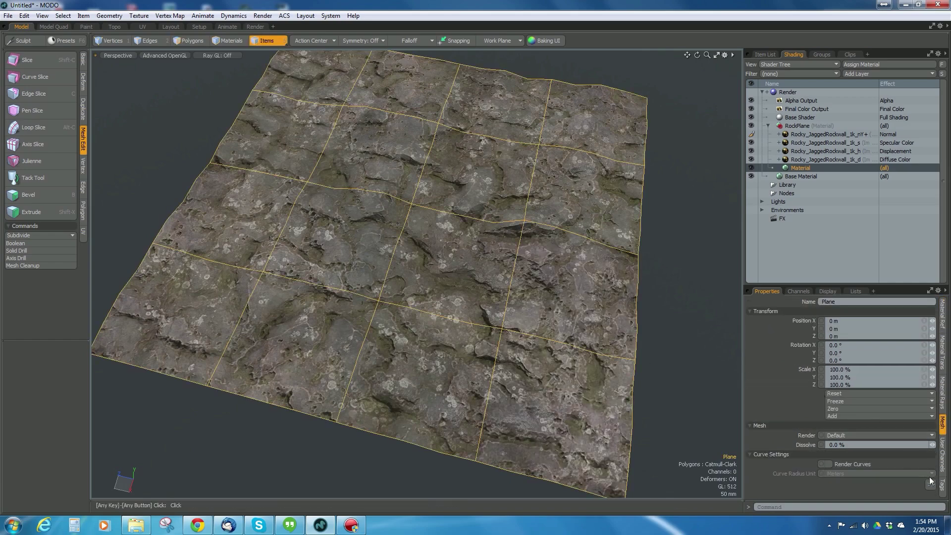
click(930, 482)
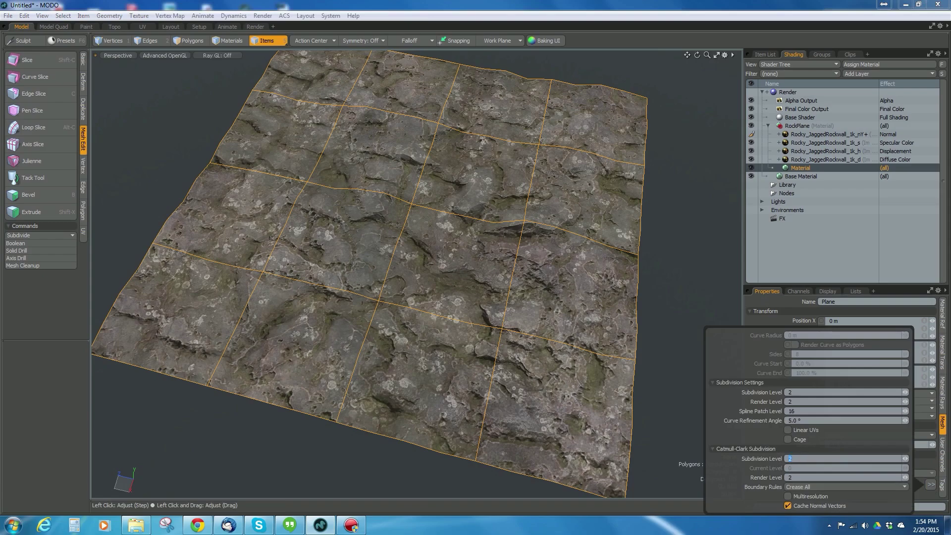
text(6)
key(Return)
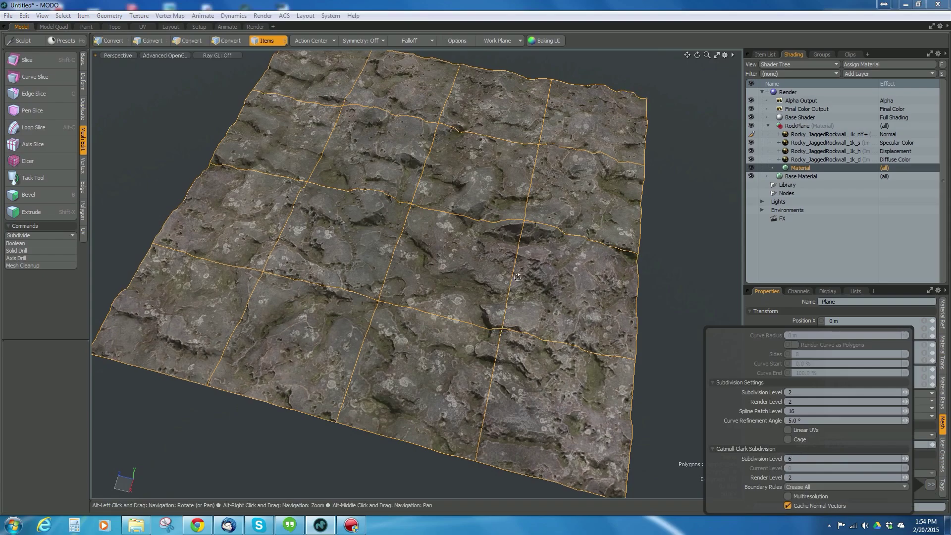
alt+click(517, 278)
- Examine the displacement detail on the more finely subdivided plane from close up and from several angles
alt+drag(519, 303, 554, 297)
scroll(475, 238, up, 3)
alt+right_drag(554, 298, 510, 292)
alt+drag(510, 292, 498, 226)
alt+right_drag(497, 226, 577, 225)
alt+drag(577, 225, 548, 253)
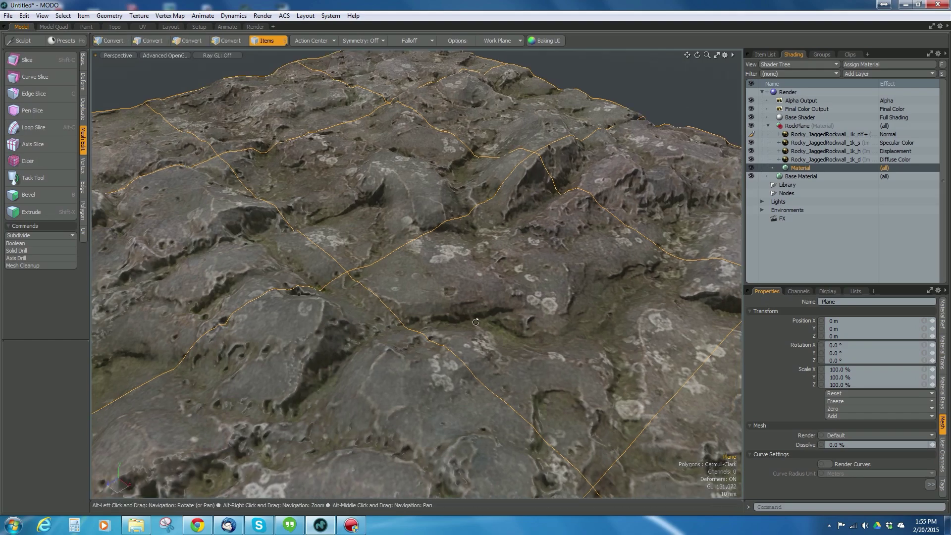
alt+drag(390, 326, 448, 326)
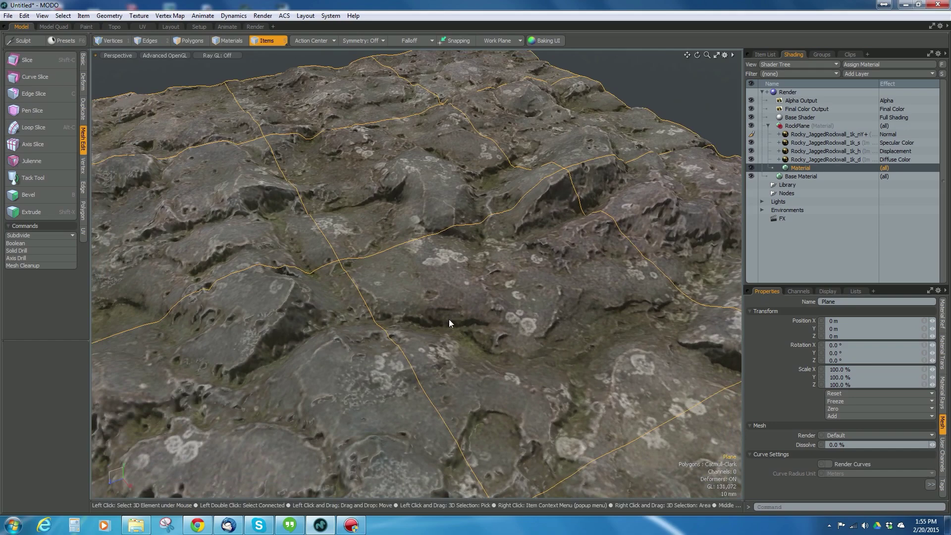
alt+right_drag(449, 319, 441, 304)
alt+drag(440, 304, 420, 292)
alt+drag(574, 203, 488, 262)
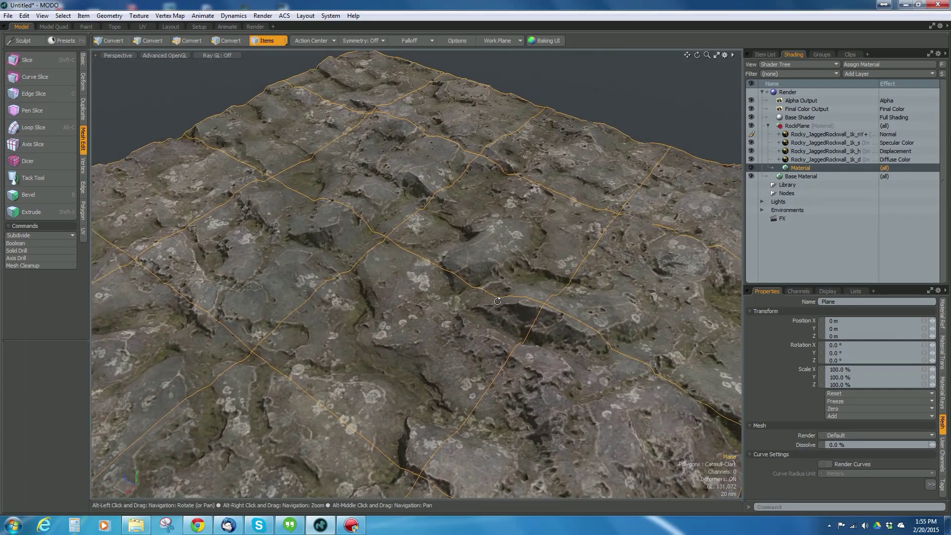
alt+right_drag(488, 262, 459, 287)
alt+drag(459, 287, 456, 290)
- Duplicate the Plane mesh item and hide the original
click(765, 55)
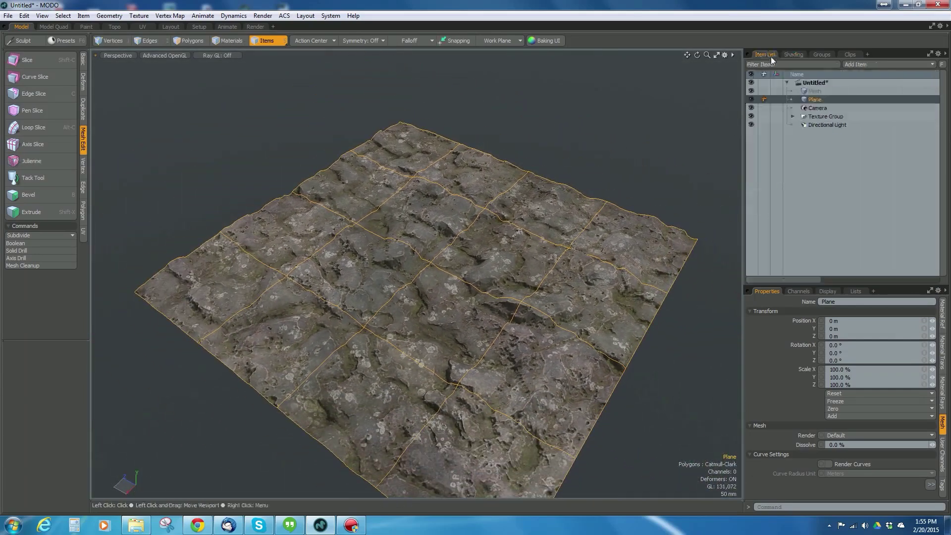
right_click(814, 99)
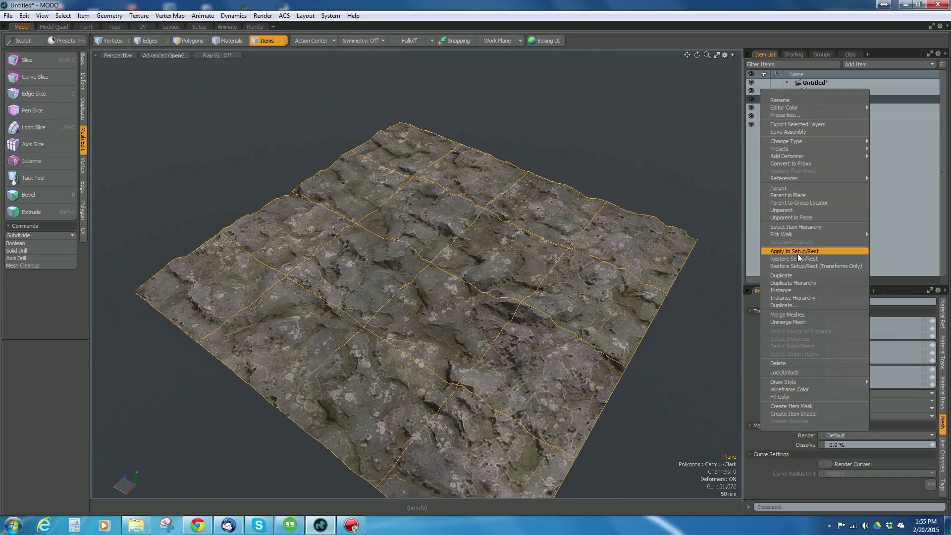
click(797, 275)
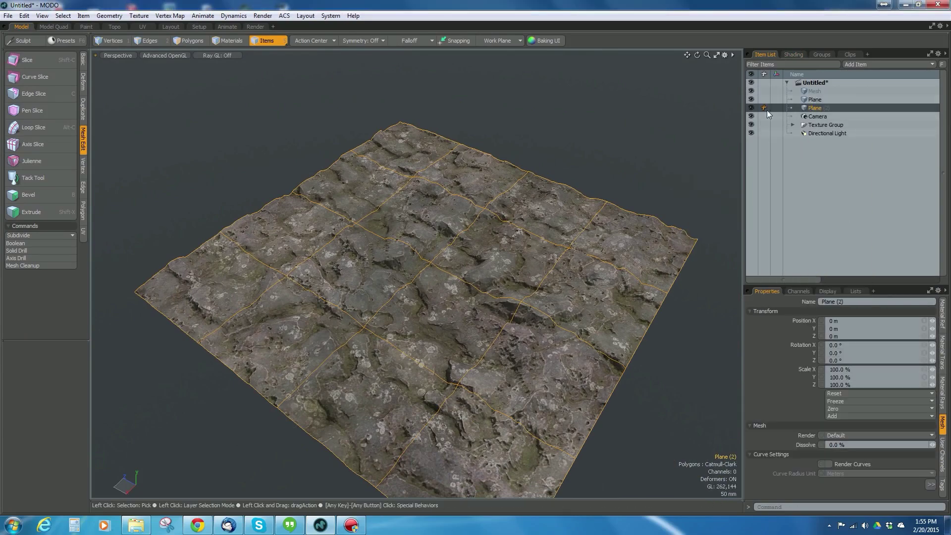
click(751, 100)
mouse_move(515, 213)
alt+mouse_down()
mouse_move(500, 199)
mouse_move(502, 221)
mouse_move(506, 198)
alt+mouse_up()
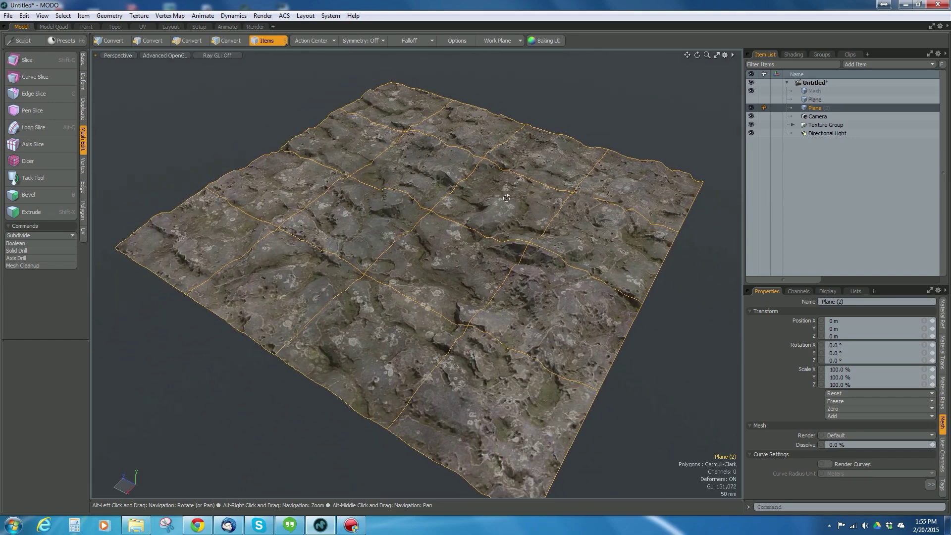
- Freeze the duplicated plane with Freeze Displacement, Freeze Deformation and Tessellation enabled
click(110, 16)
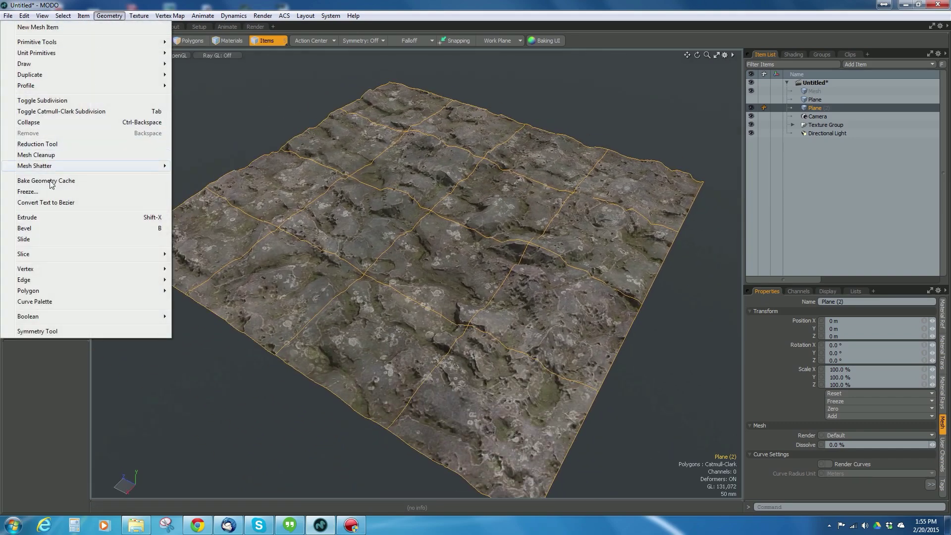
click(28, 191)
drag(292, 77, 253, 73)
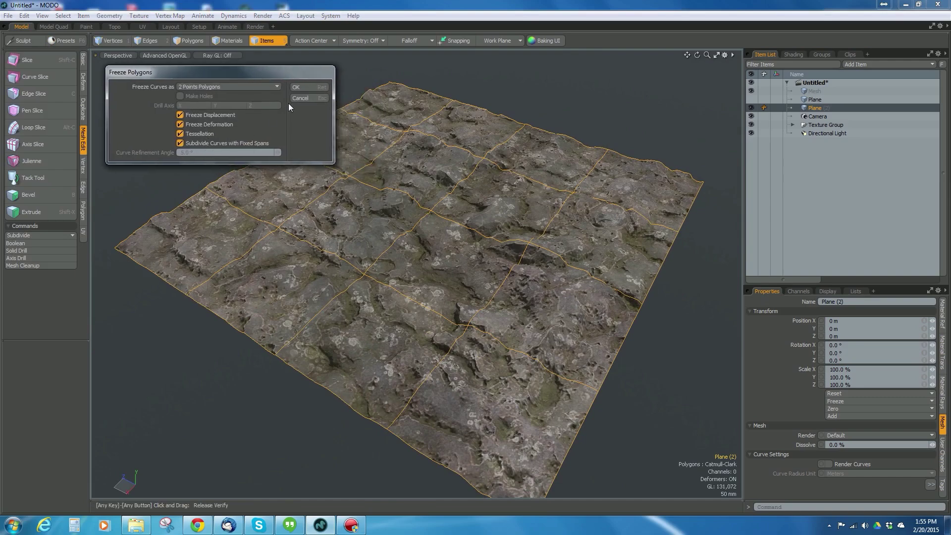
click(307, 87)
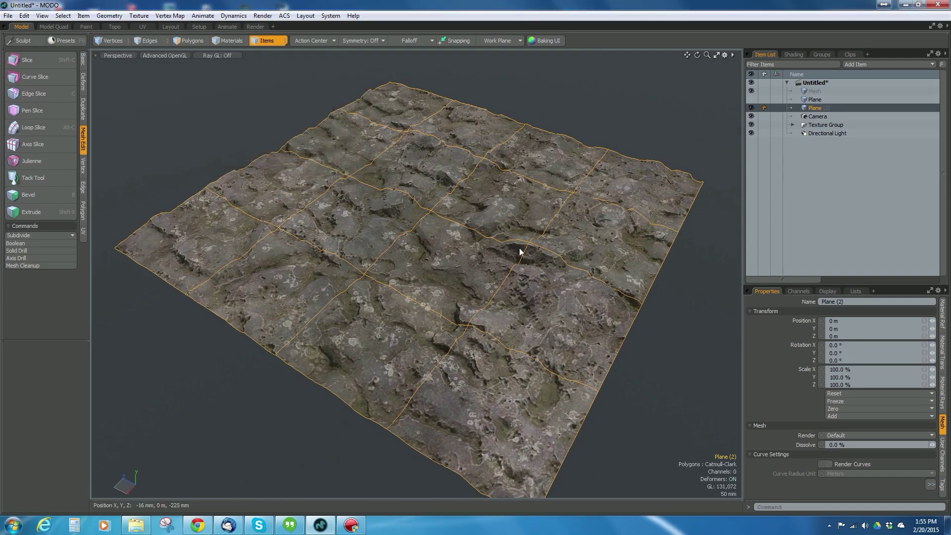
- Examine the dense polygon mesh of the frozen plane from several angles and distances
alt+drag(496, 284, 568, 381)
ctrl+alt+drag(360, 366, 446, 305)
click(183, 437)
alt+right_drag(446, 304, 425, 321)
alt+drag(424, 321, 509, 282)
alt+right_drag(509, 281, 489, 272)
alt+drag(489, 272, 438, 341)
alt+right_drag(439, 342, 425, 334)
alt+drag(425, 334, 431, 298)
alt+right_drag(431, 298, 501, 297)
click(503, 305)
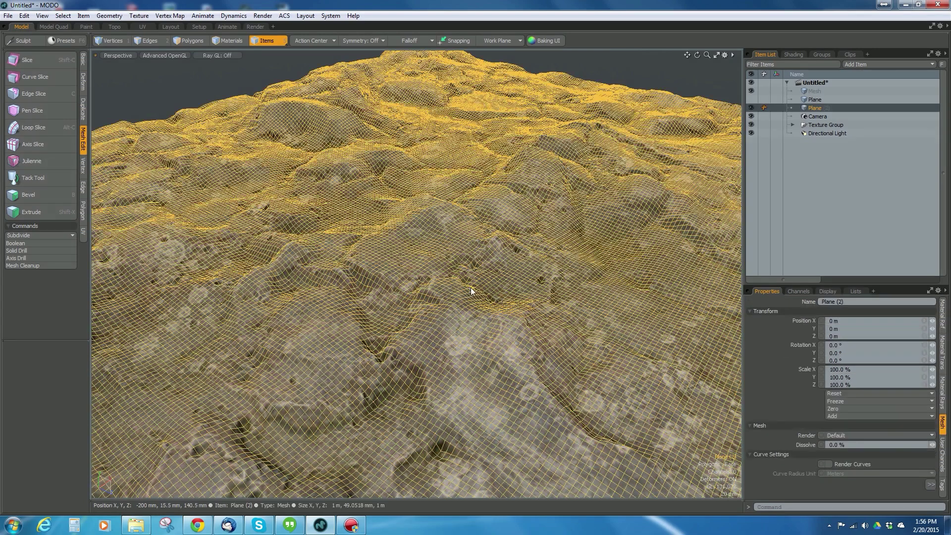
- Reduce the frozen plane to 1000 polygons with the Reduction Tool, keeping boundary and material border weights at 100%
click(110, 15)
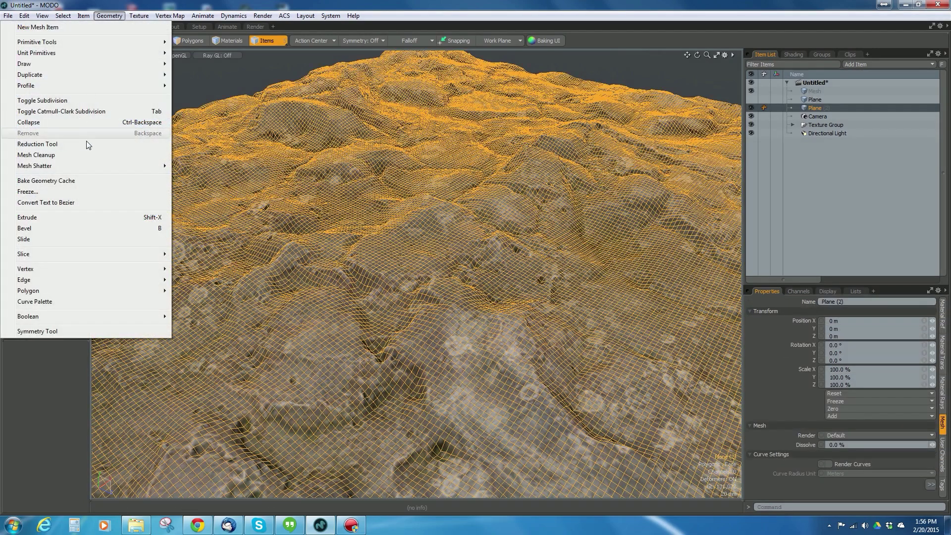
click(37, 144)
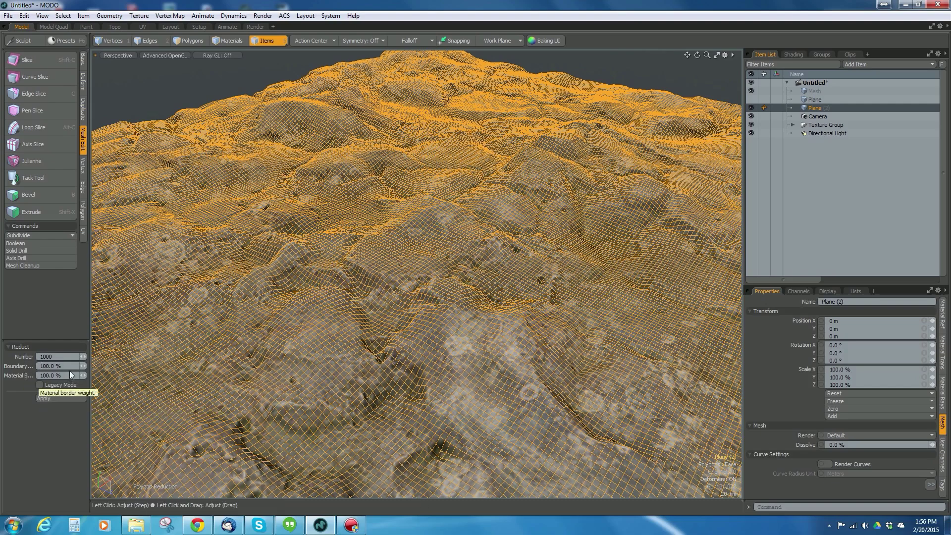
click(54, 398)
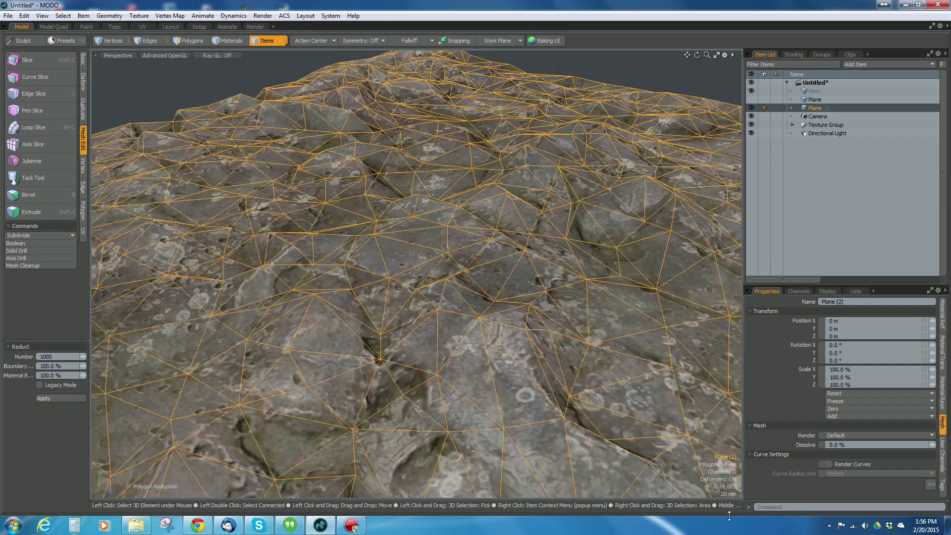
scroll(714, 485, down, 5)
alt+drag(714, 485, 582, 236)
key(space)
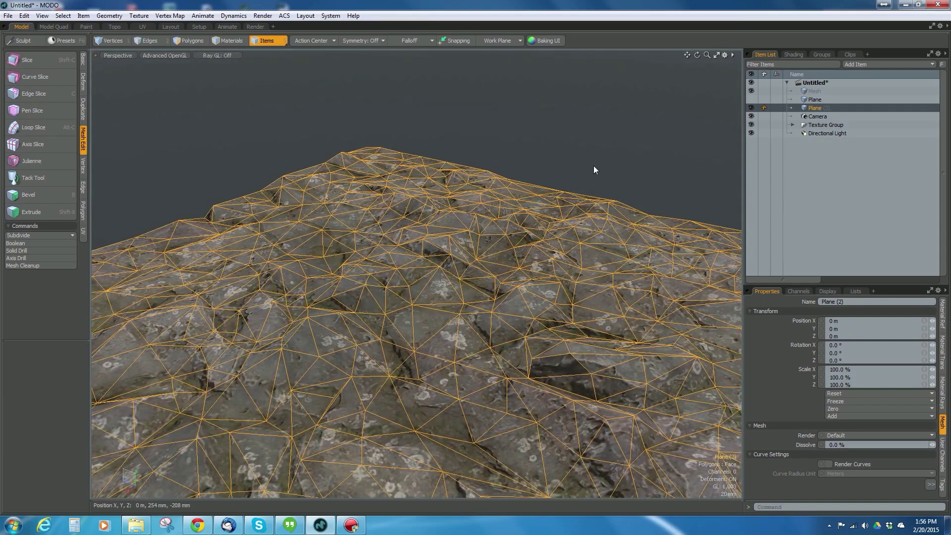
- Deselect the reduced plane and examine its triangulated mesh from several angles together with the mesh statistics
click(593, 166)
alt+drag(592, 170, 460, 311)
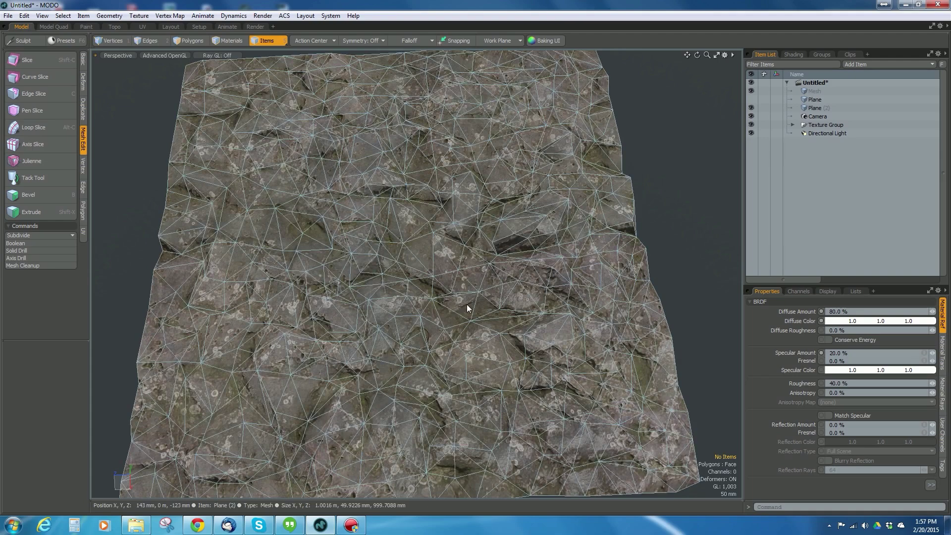
alt+drag(465, 273, 454, 297)
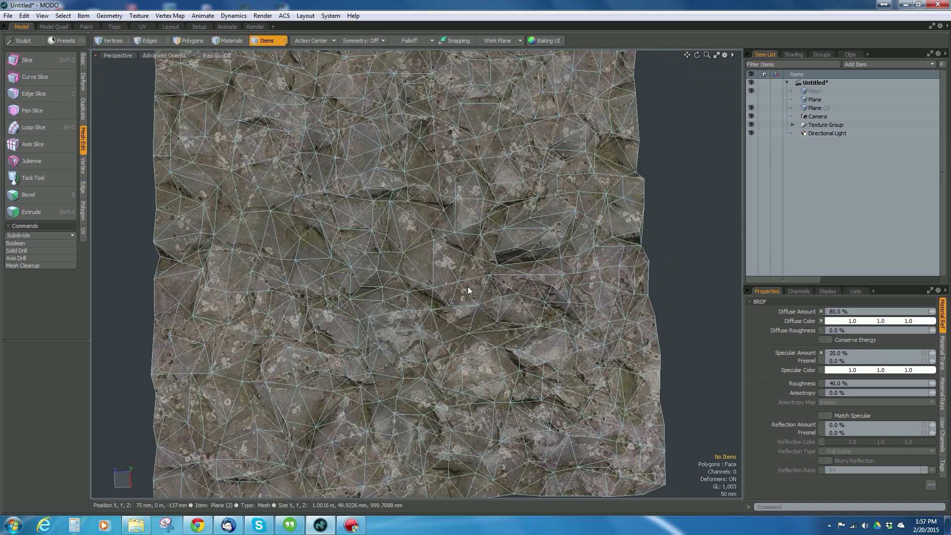
alt+drag(470, 288, 536, 274)
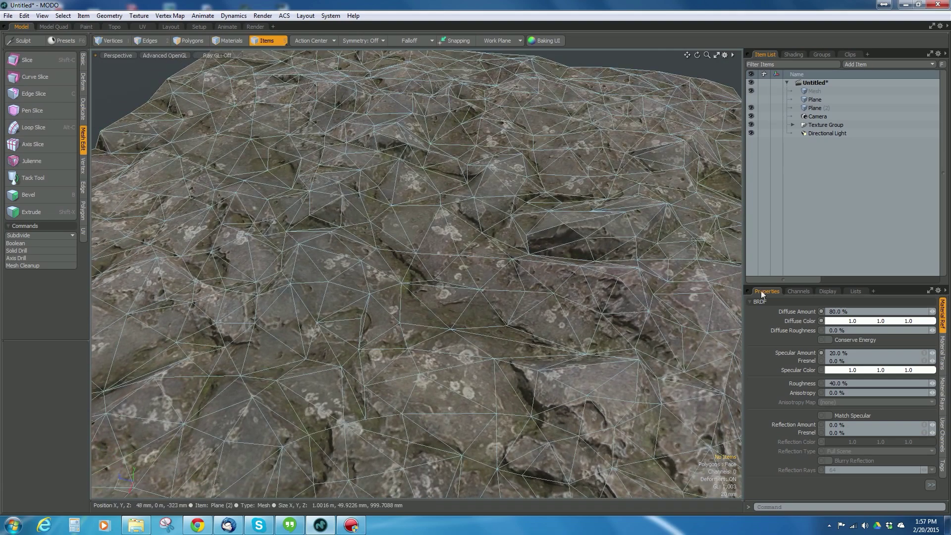
click(855, 292)
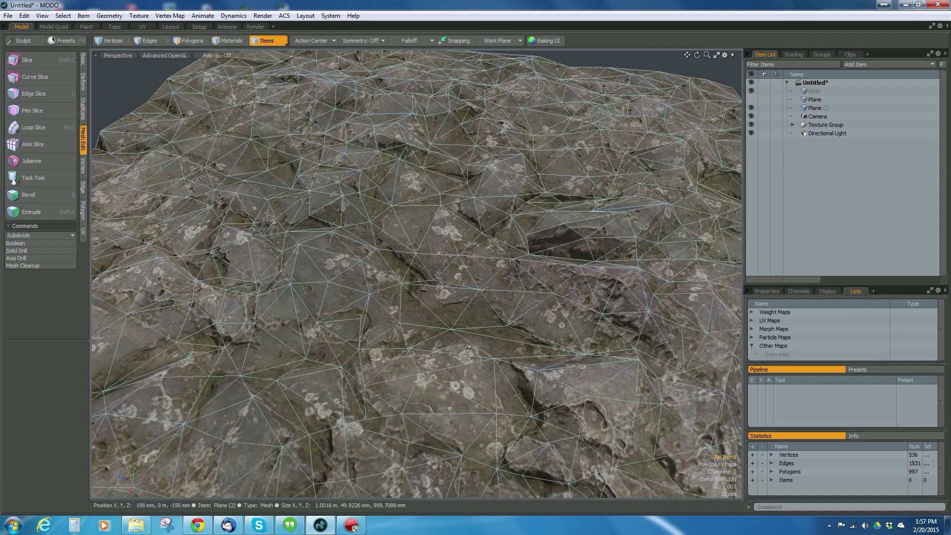
alt+drag(428, 231, 457, 285)
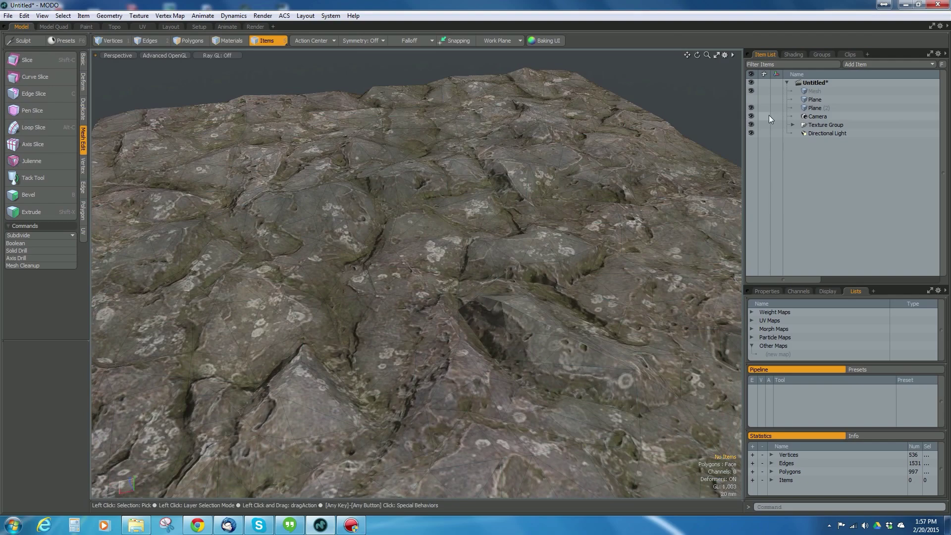
- Set the Smoothing Angle of the RockPlane group's material to 180°
click(791, 55)
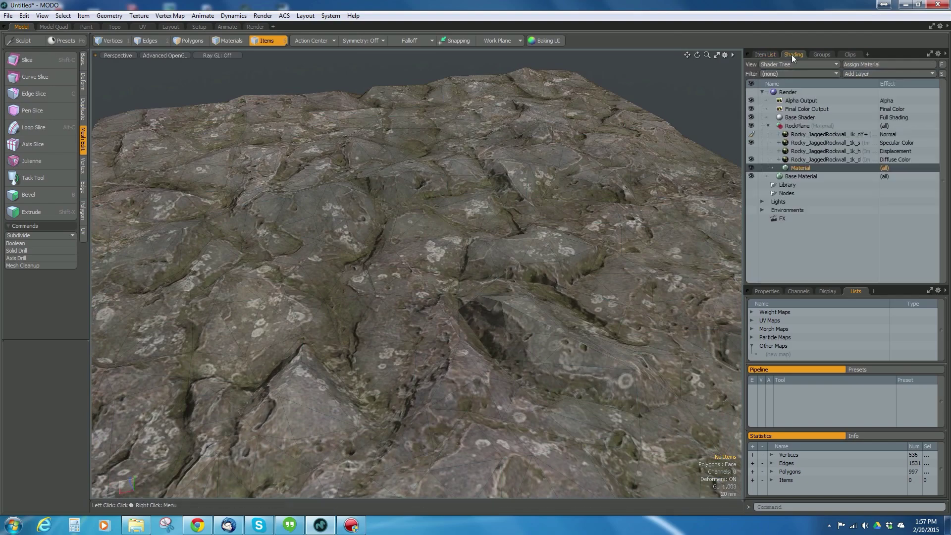
click(803, 167)
click(766, 291)
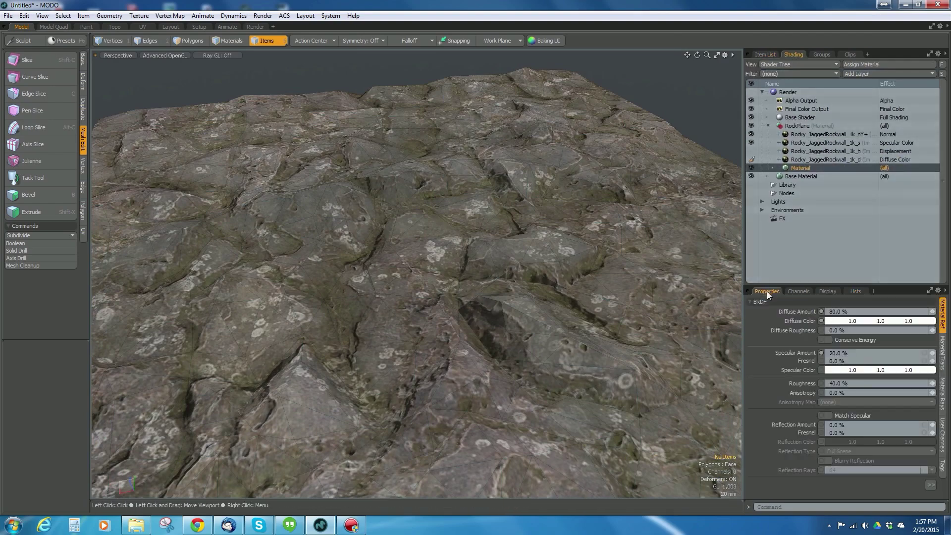
click(931, 486)
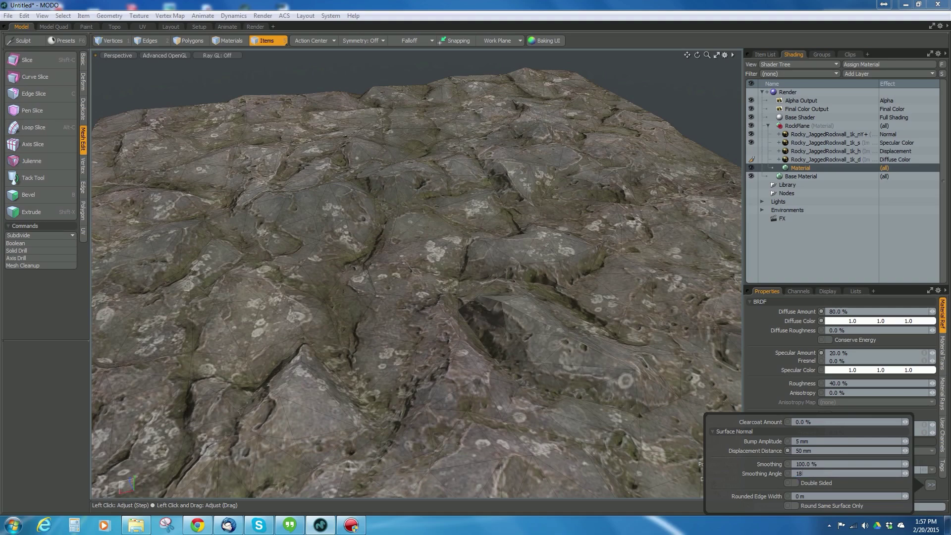
key(Return)
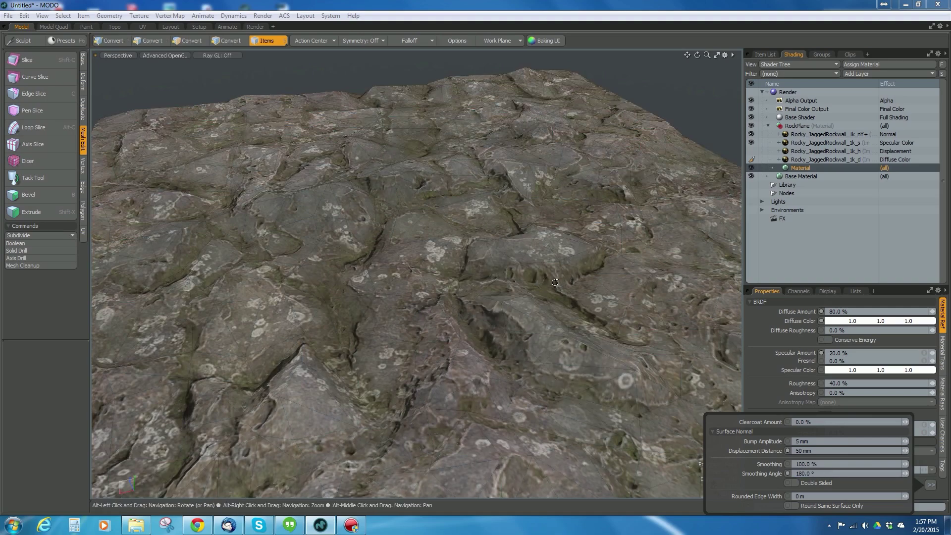
alt+click(548, 298)
alt+drag(544, 311, 509, 241)
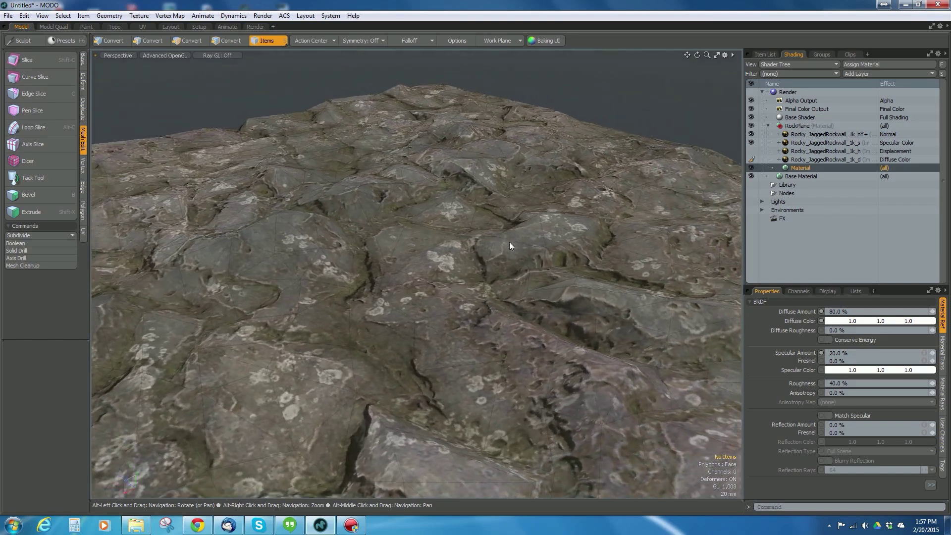
- Set vertex normals on the reduced plane in a normal map named vert_normals, with Use Smoothing Angle enabled
click(855, 291)
click(419, 245)
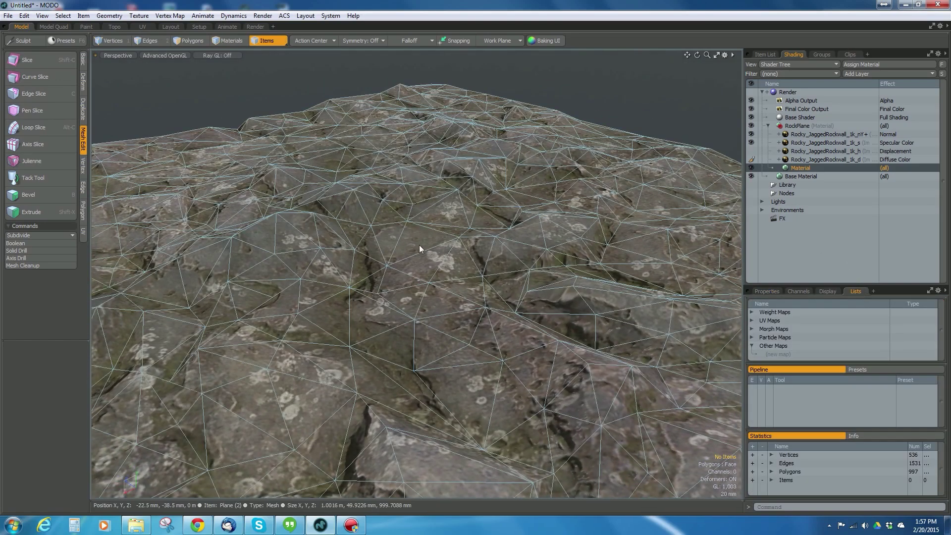
click(109, 15)
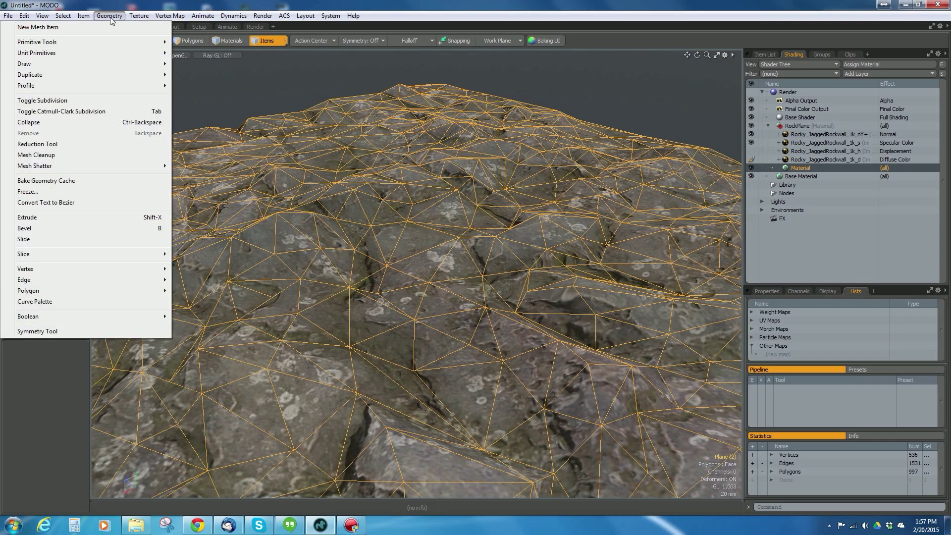
mouse_move(167, 23)
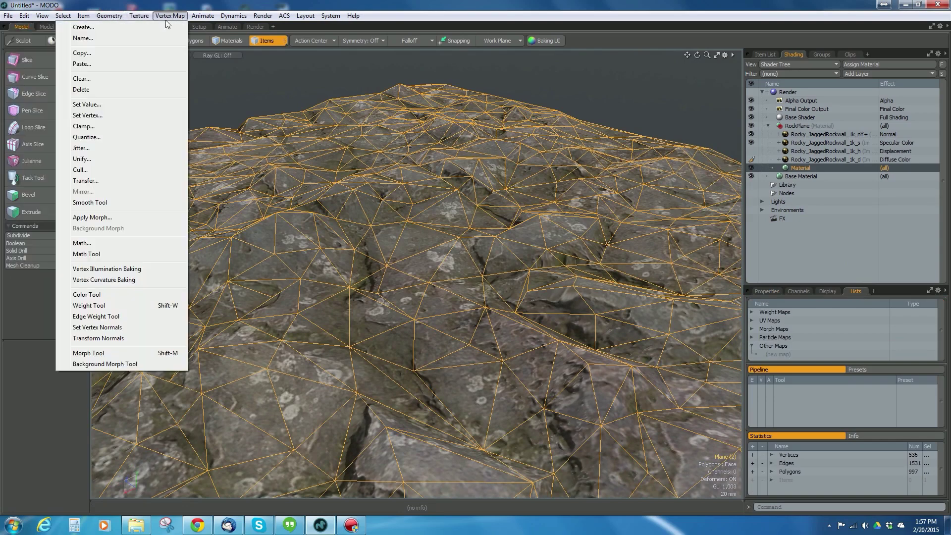
click(97, 327)
drag(266, 97, 459, 91)
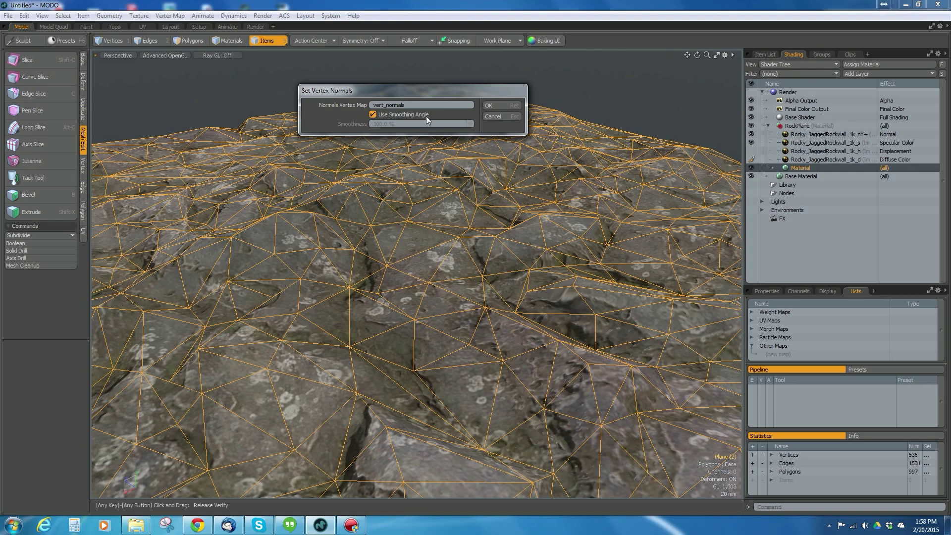
click(502, 105)
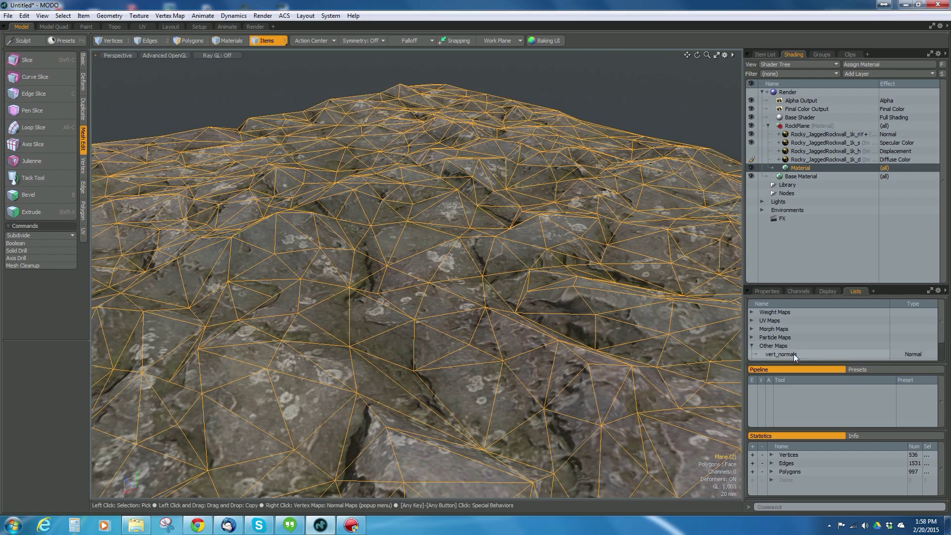
- Examine the shading and wireframe of the reduced plane from above, from close up and from several low angles
alt+drag(500, 270, 486, 300)
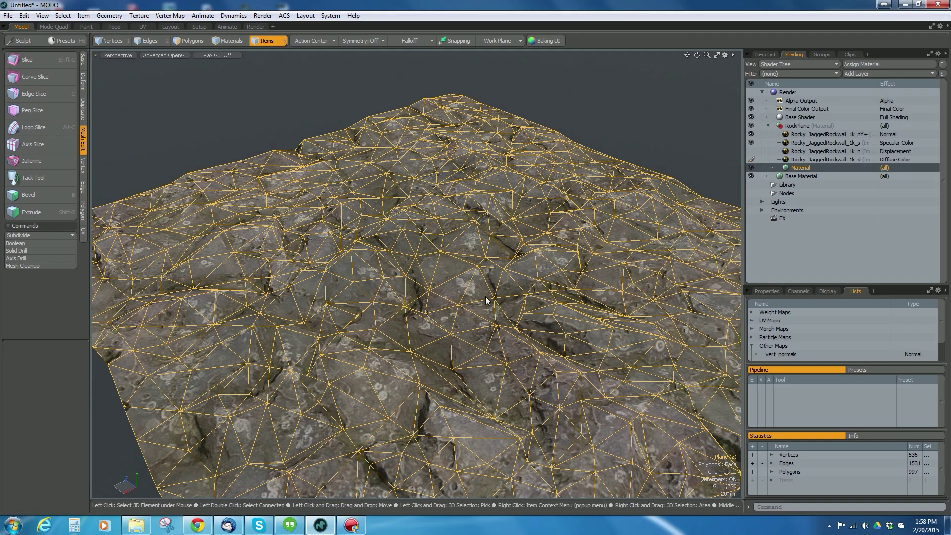
alt+drag(485, 300, 466, 292)
alt+right_drag(467, 292, 468, 287)
alt+drag(468, 288, 728, 240)
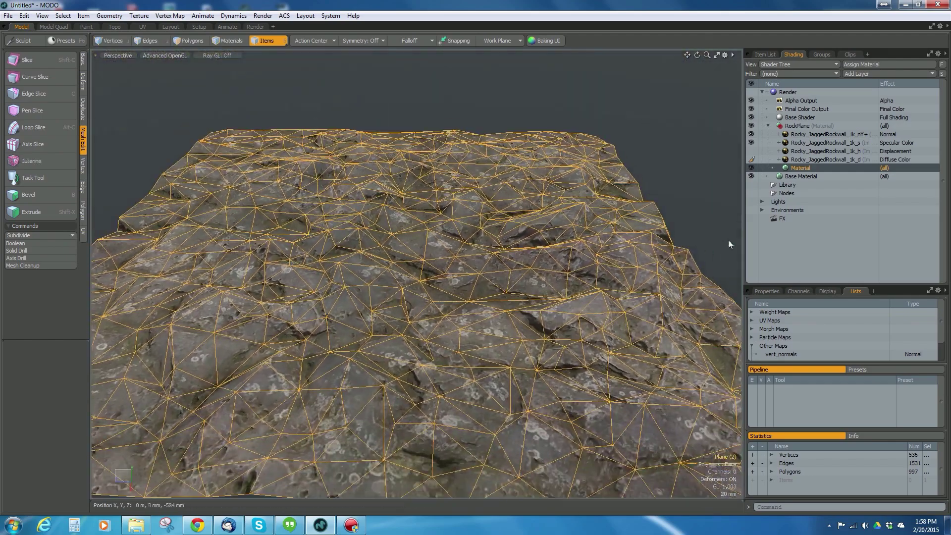
click(707, 229)
alt+drag(535, 292, 547, 317)
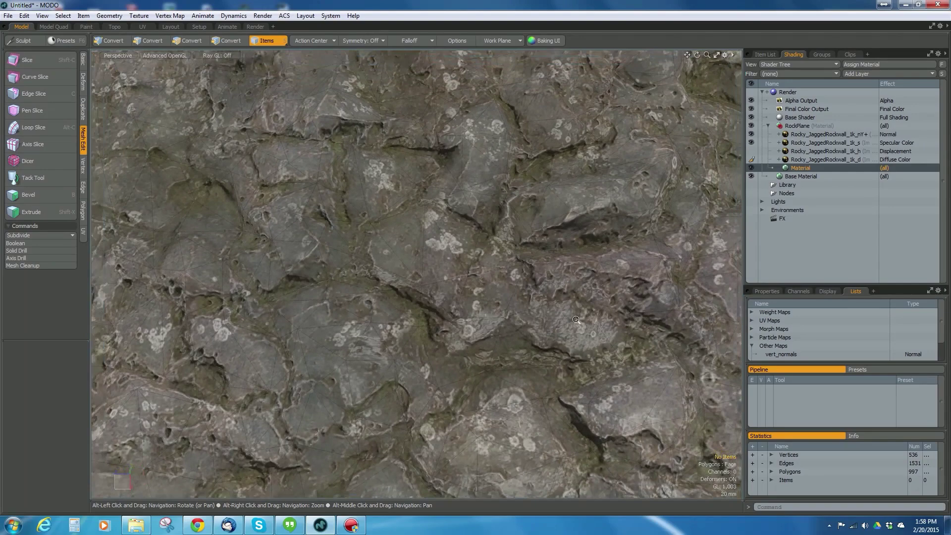
alt+middle_drag(547, 316, 548, 325)
alt+drag(548, 324, 489, 298)
alt+right_drag(489, 299, 481, 314)
alt+middle_drag(482, 314, 538, 307)
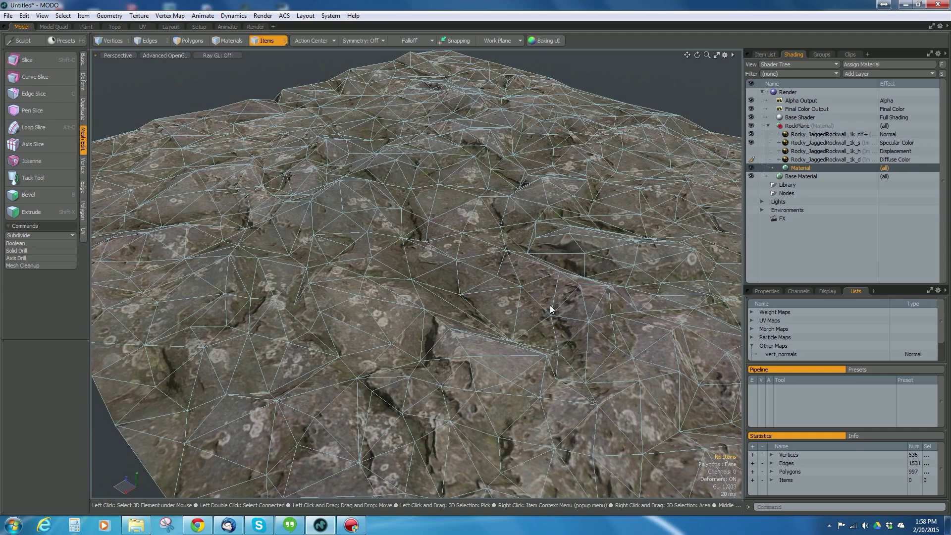
mouse_move(552, 306)
alt+mouse_down()
mouse_move(583, 266)
mouse_move(546, 256)
mouse_move(536, 306)
alt+mouse_up()
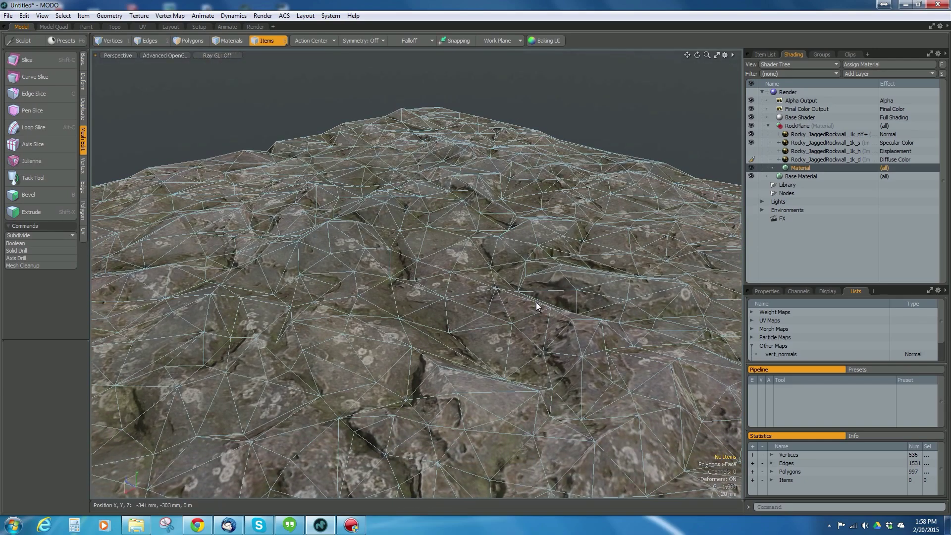